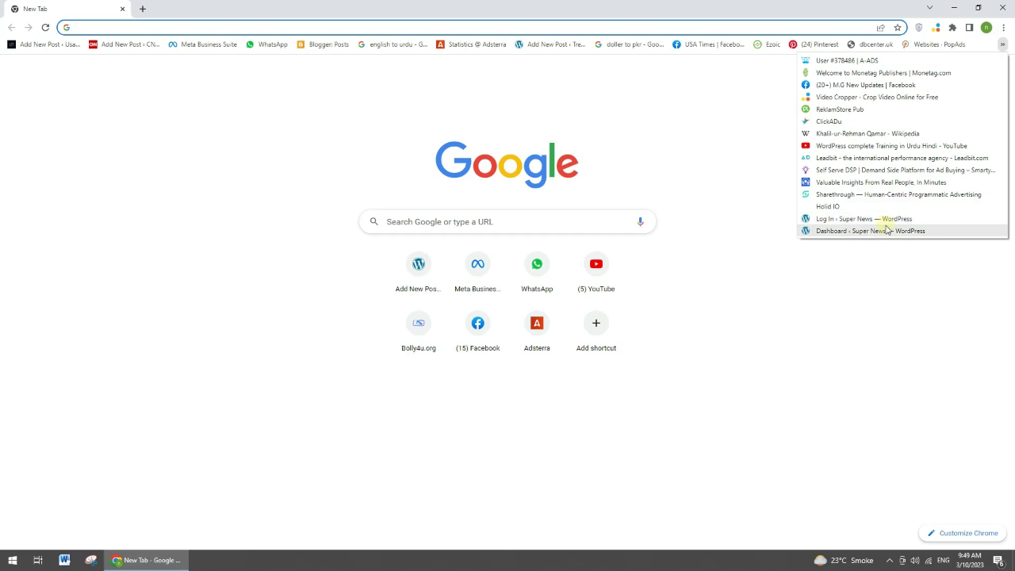
# Open the bookmarked Super News login page and log in with the saved username and password
pyautogui.click(886, 219)
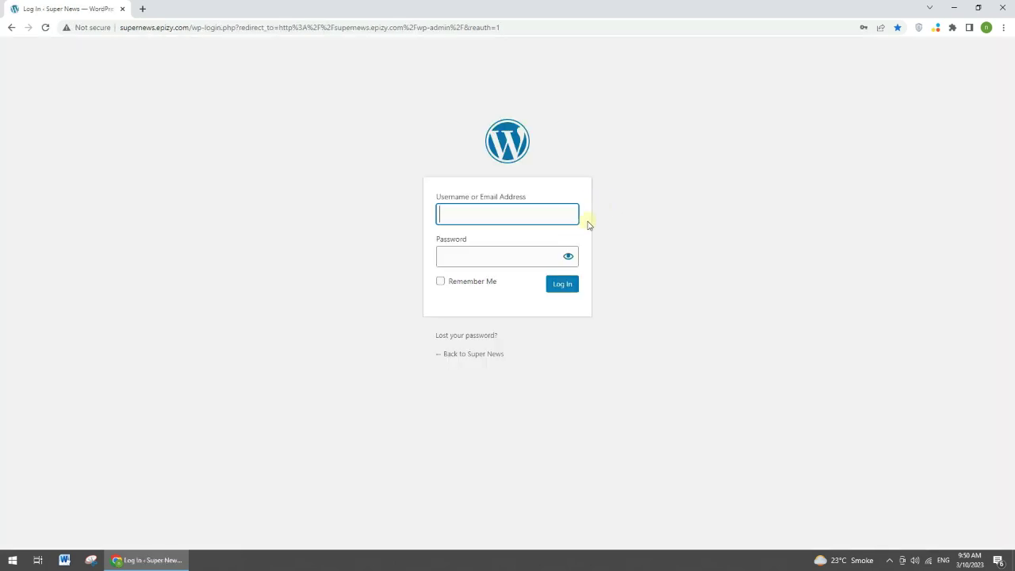
pyautogui.click(574, 215)
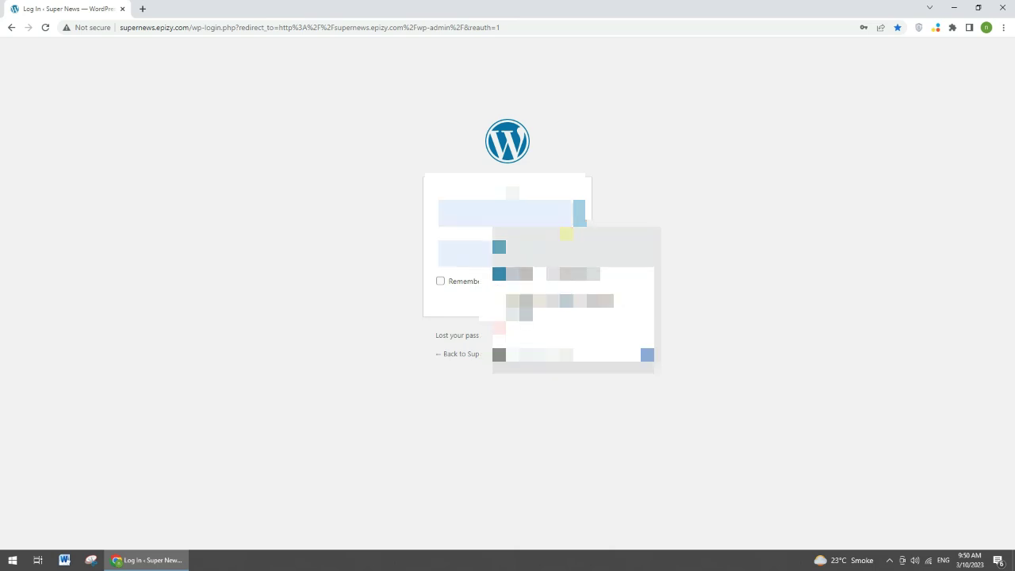
pyautogui.click(552, 248)
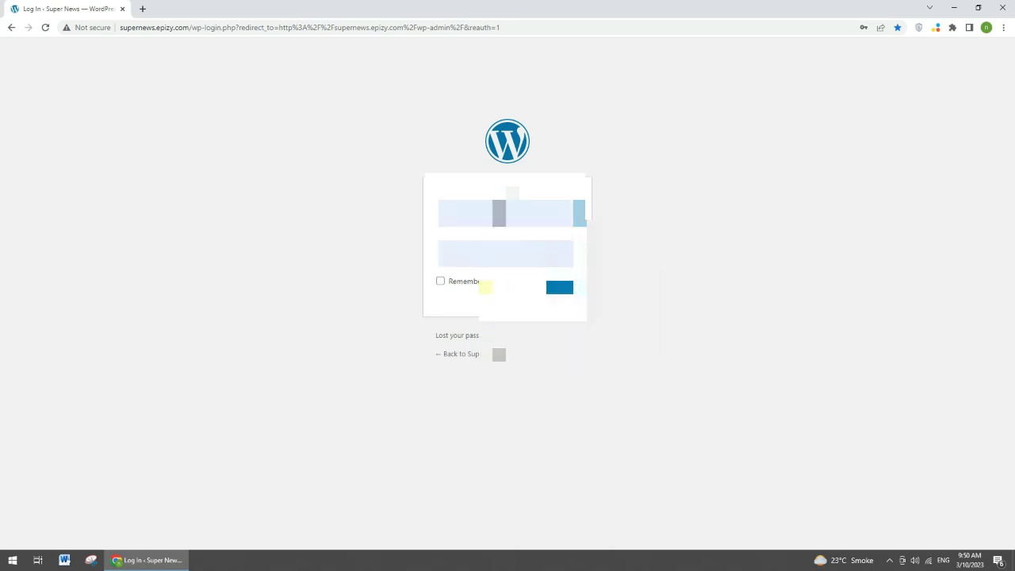
pyautogui.click(564, 290)
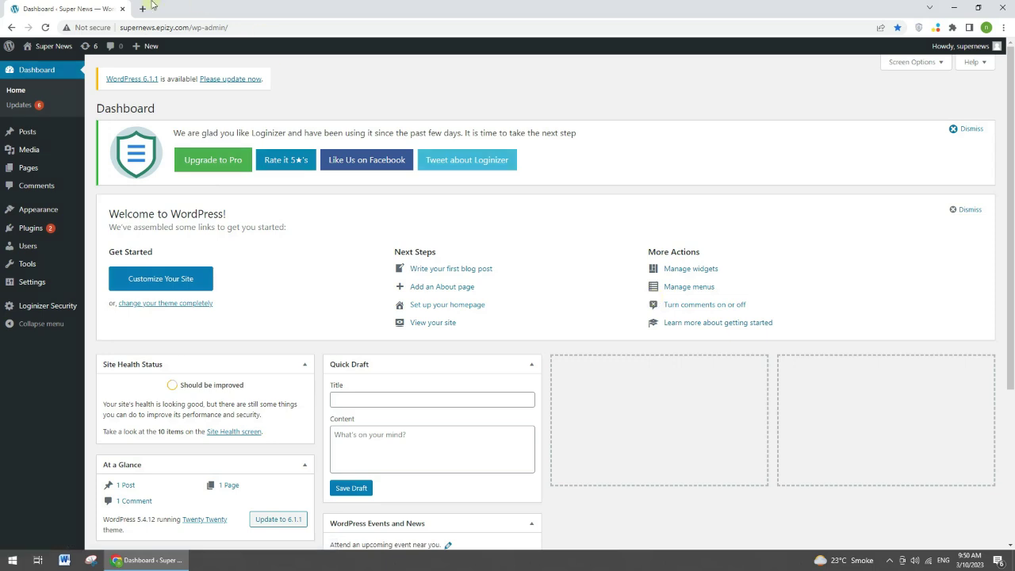
# Open the live Super News site from the dashboard in a new browser tab and switch to it
pyautogui.moveTo(55, 50)
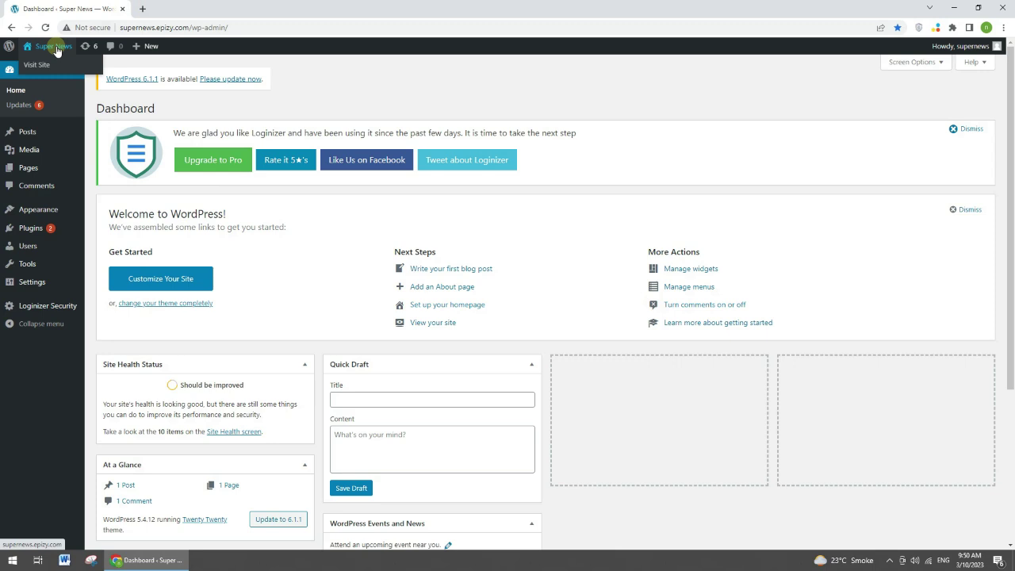
pyautogui.rightClick(45, 62)
pyautogui.click(76, 68)
pyautogui.click(193, 8)
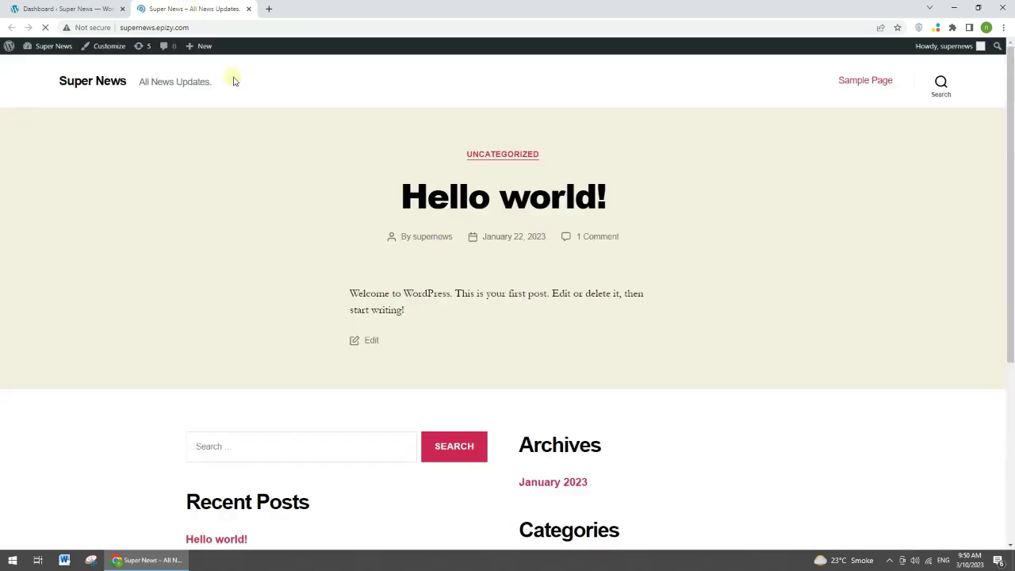
# Examine the site's first post title, Recent Posts, Categories, Recent Comments and Meta sections, and close the site tab
pyautogui.scroll(-3, 421, 301)
pyautogui.scroll(2, 419, 301)
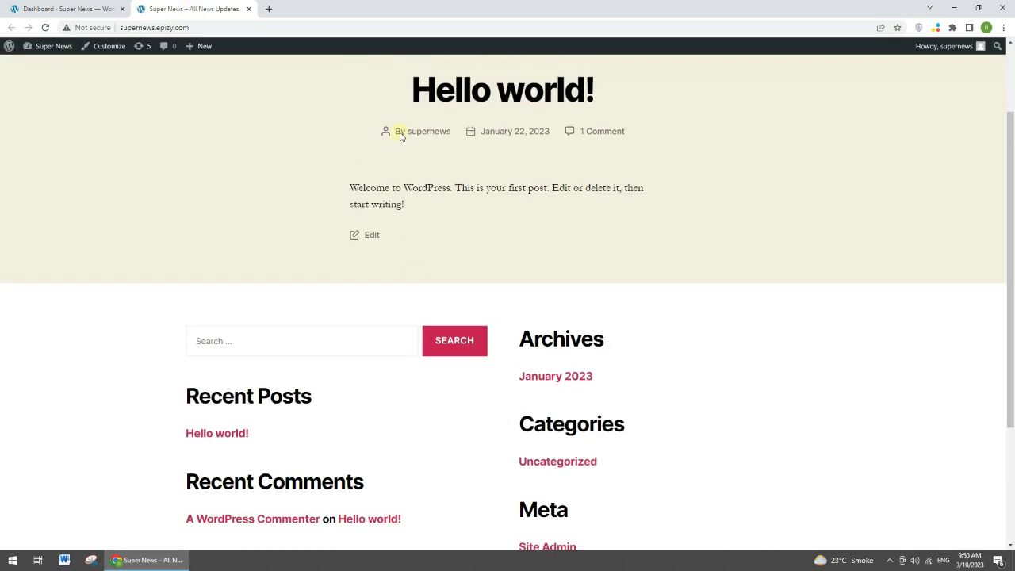
pyautogui.moveTo(401, 87); pyautogui.dragTo(648, 88)
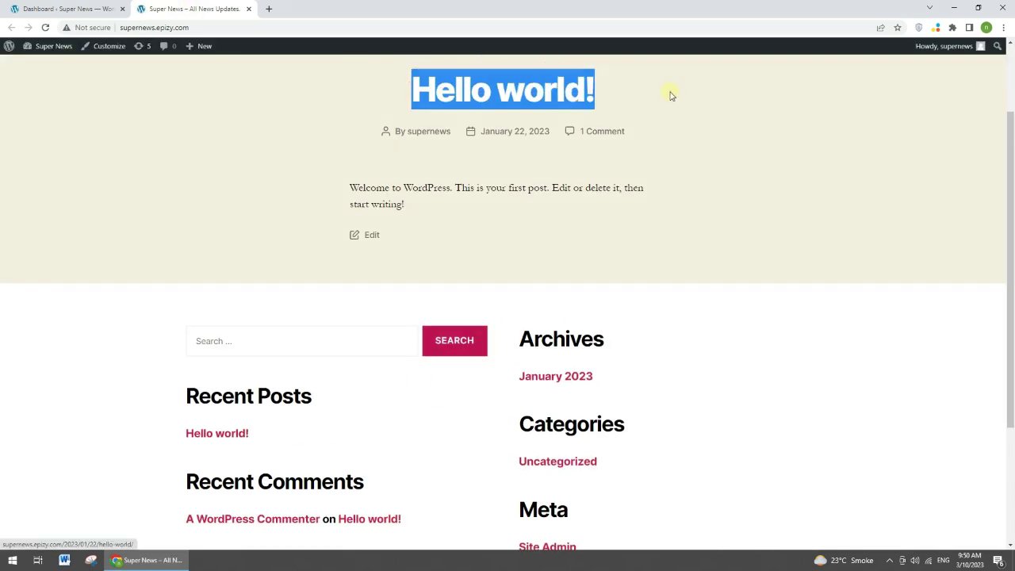
pyautogui.click(670, 95)
pyautogui.scroll(-1, 242, 312)
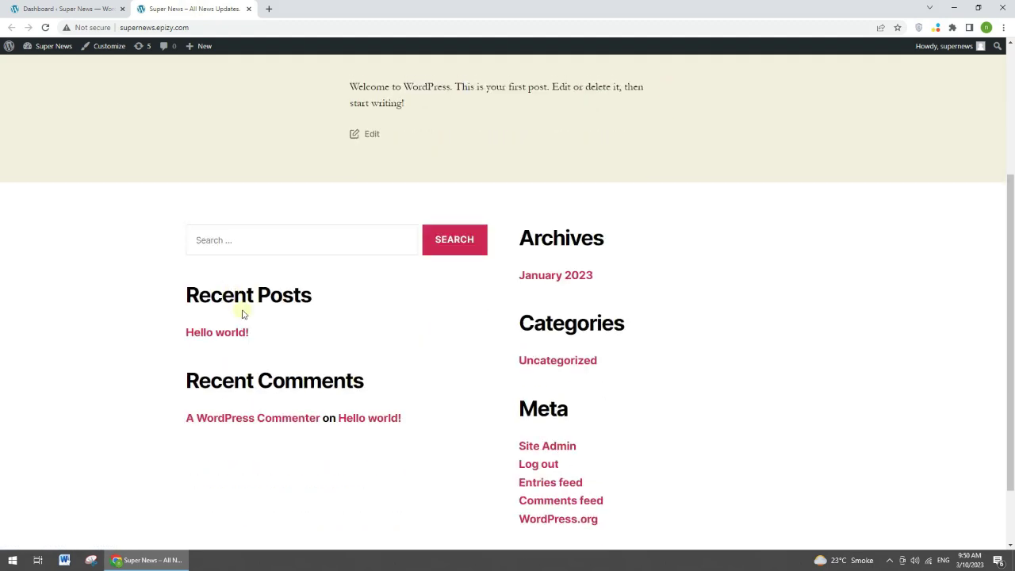
pyautogui.moveTo(161, 283); pyautogui.dragTo(222, 294)
pyautogui.moveTo(302, 292); pyautogui.dragTo(331, 297)
pyautogui.moveTo(503, 312); pyautogui.dragTo(726, 311)
pyautogui.moveTo(182, 374); pyautogui.dragTo(453, 386)
pyautogui.moveTo(515, 405); pyautogui.dragTo(584, 410)
pyautogui.click(601, 411)
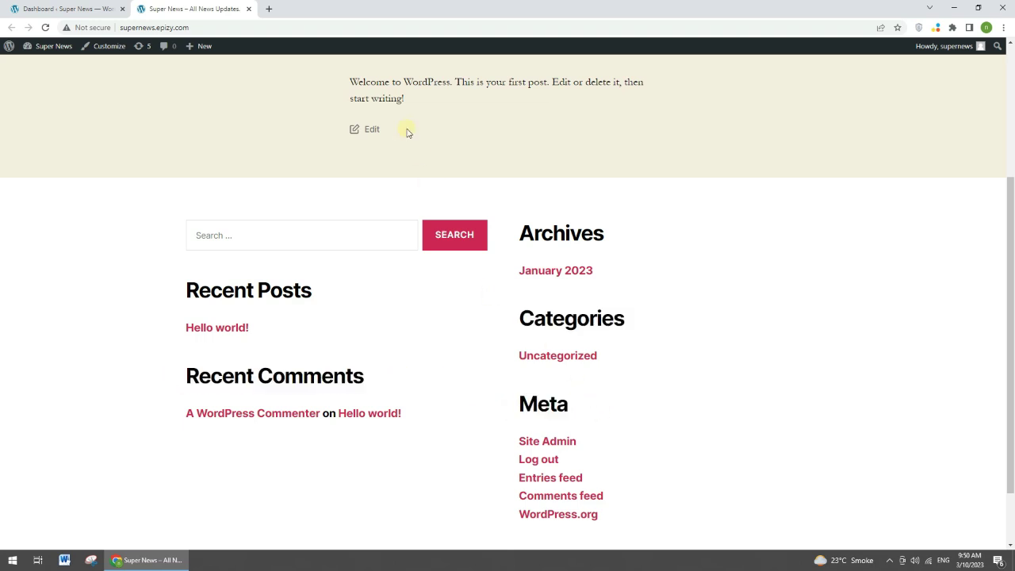
pyautogui.click(248, 10)
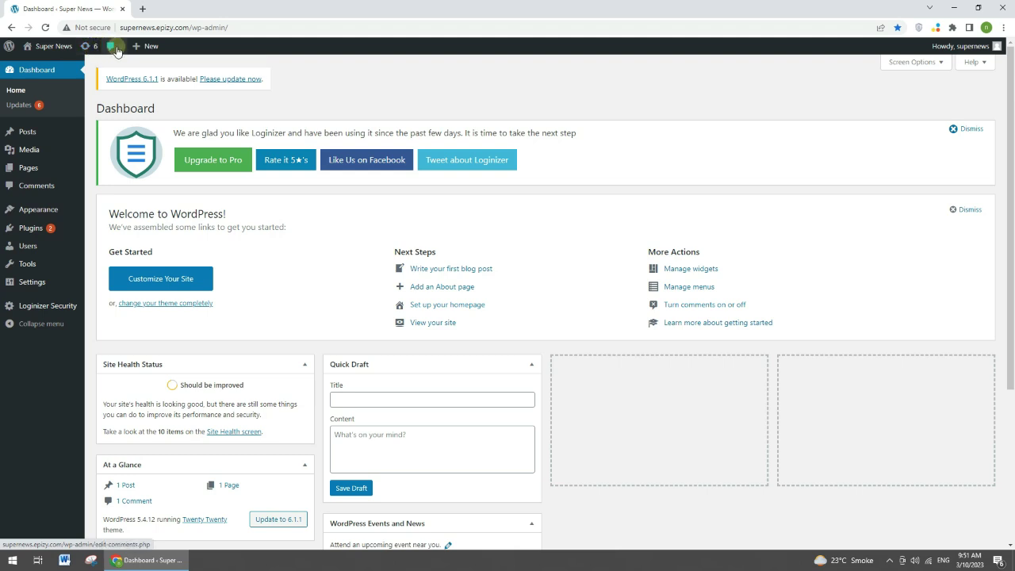
# Look over the dashboard's new-content option and the Next Steps section of the welcome panel
pyautogui.moveTo(141, 50)
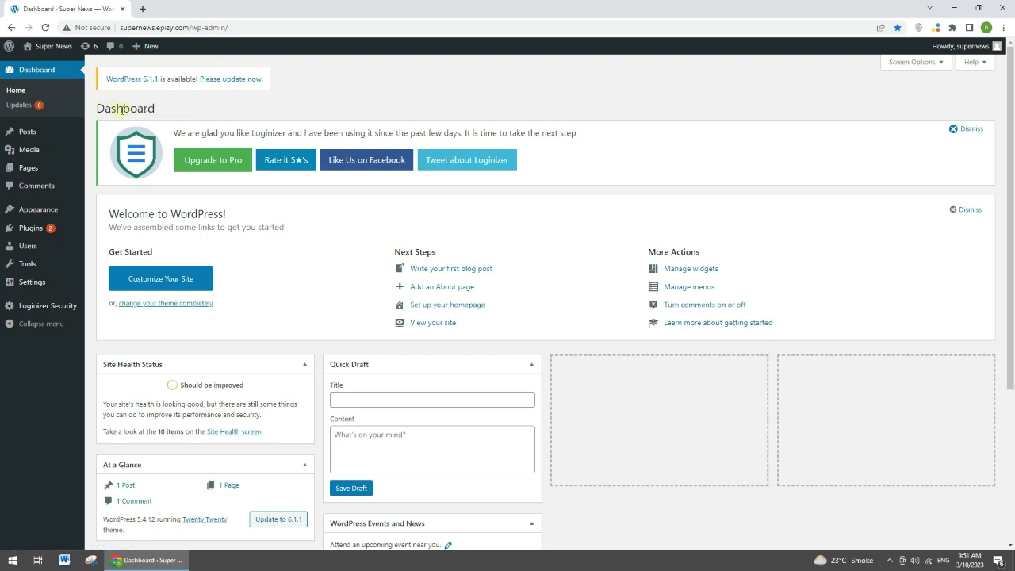
pyautogui.scroll(-1, 328, 90)
pyautogui.scroll(1, 358, 195)
pyautogui.moveTo(392, 256); pyautogui.dragTo(460, 254)
pyautogui.click(458, 252)
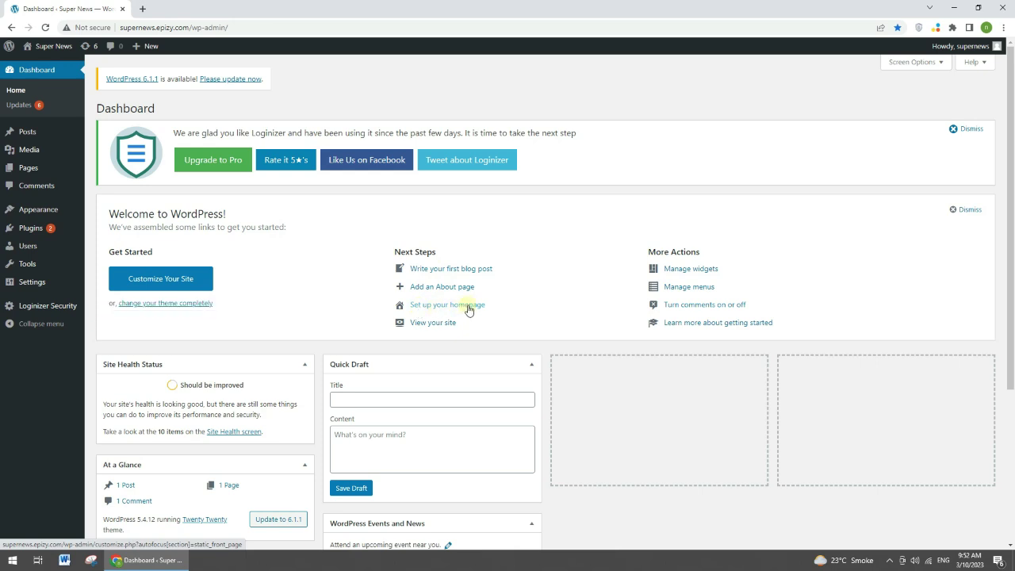
# Open the site in a new tab through the View your site link, check its first post, and close the tab
pyautogui.rightClick(425, 324)
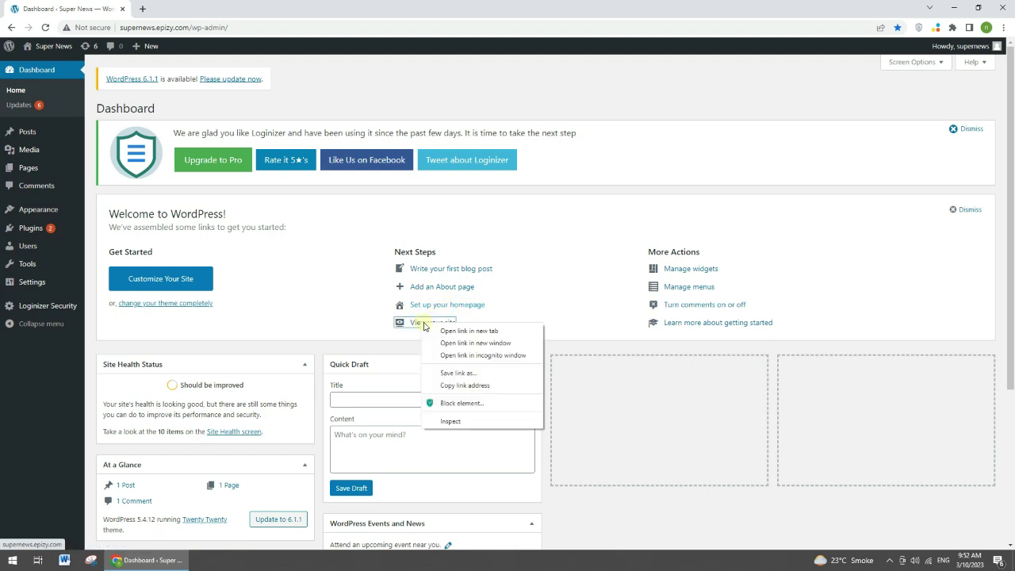
pyautogui.click(507, 316)
pyautogui.rightClick(430, 323)
pyautogui.click(476, 330)
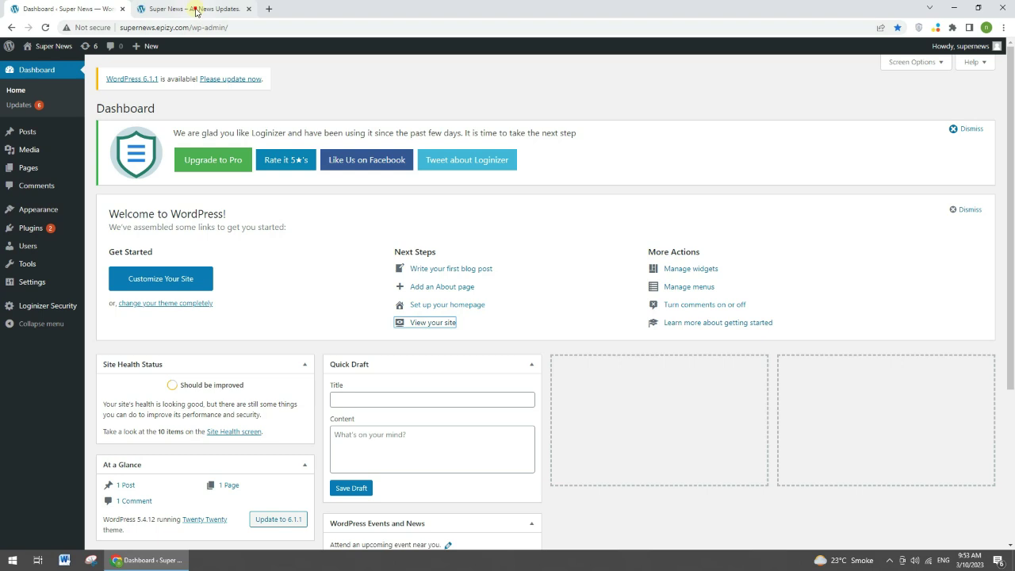
pyautogui.click(195, 11)
pyautogui.tripleClick(447, 190)
pyautogui.scroll(-1, 447, 191)
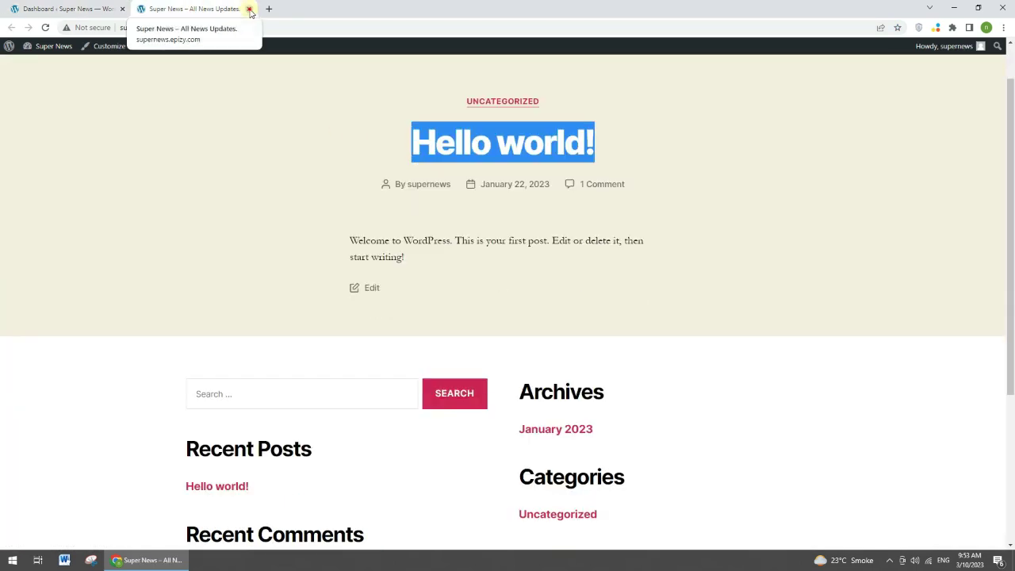
pyautogui.click(249, 8)
# Review the More Actions links in the welcome panel and the dashboard widgets below it
pyautogui.doubleClick(639, 256)
pyautogui.click(736, 249)
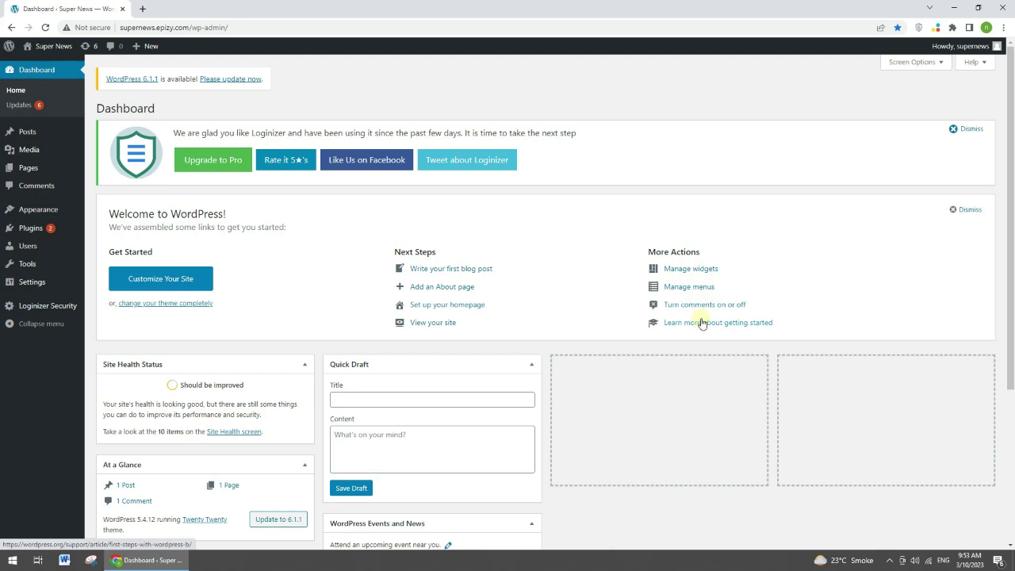
pyautogui.scroll(-3, 417, 306)
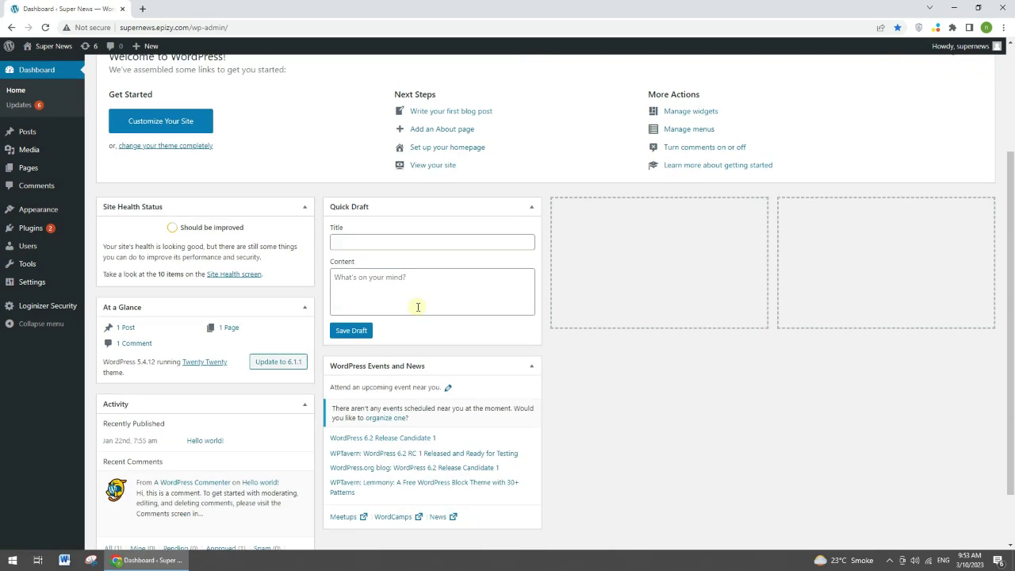
pyautogui.scroll(2, 187, 265)
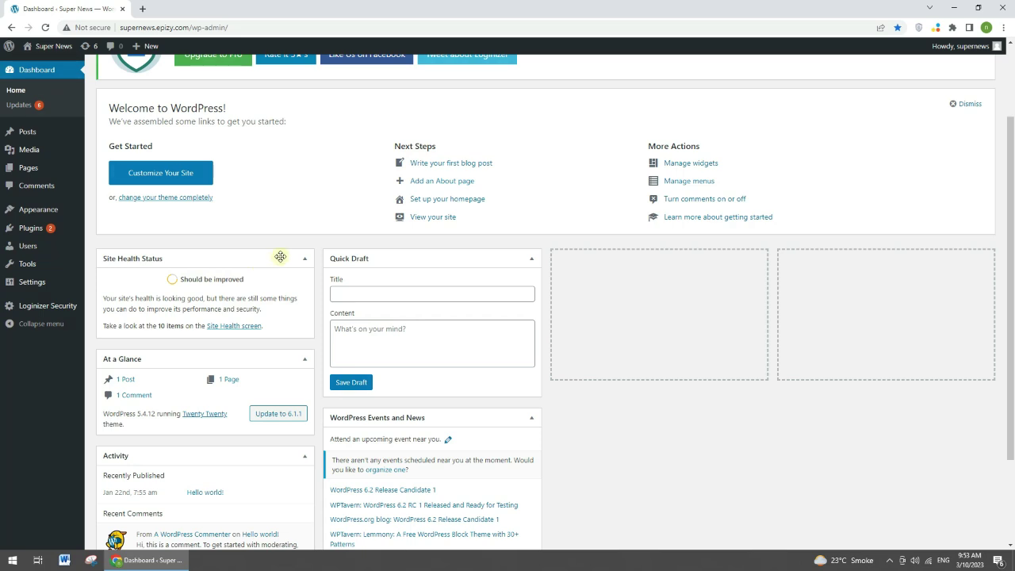
# Save a quick draft titled "zdmhjfh" with the content "dfjfkjj"
pyautogui.click(345, 259)
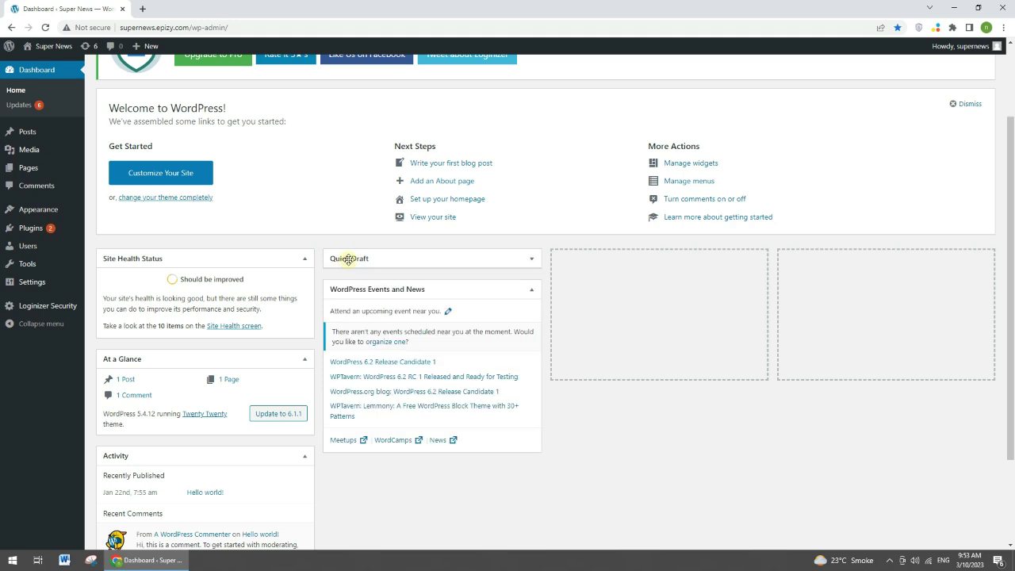
pyautogui.click(532, 259)
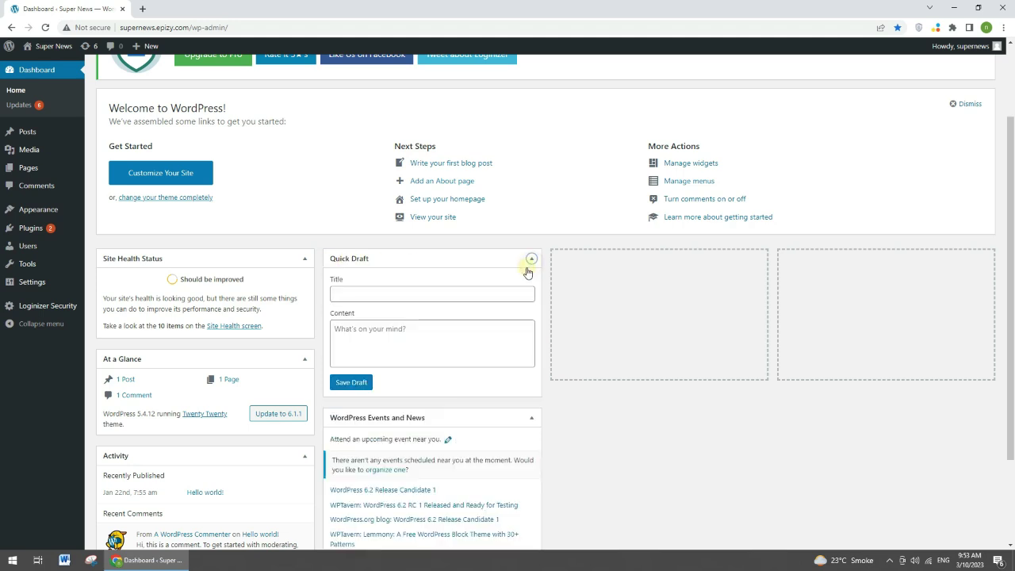
pyautogui.click(361, 291)
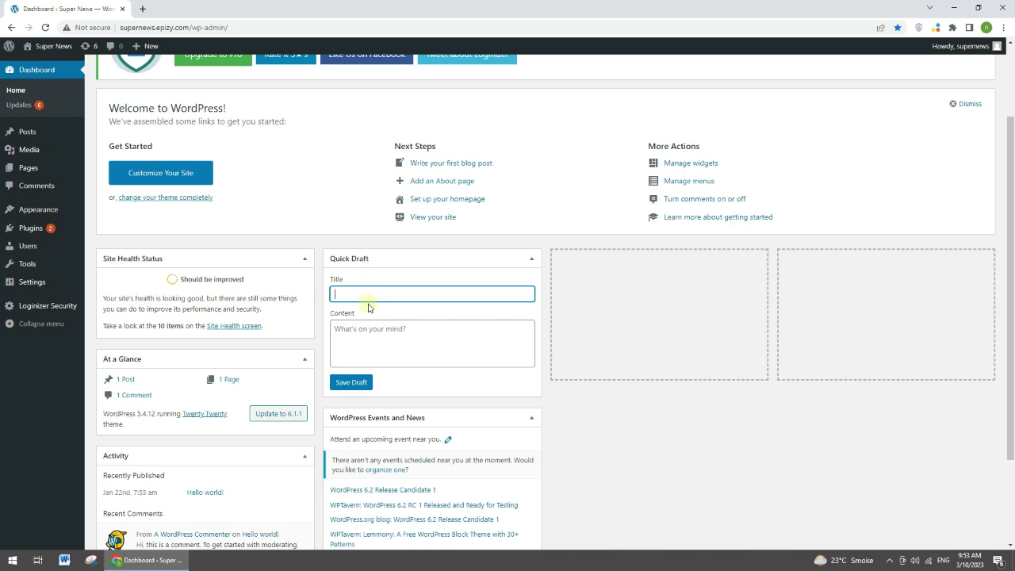
pyautogui.click(410, 329)
pyautogui.write('dfjfkjj')
pyautogui.click(351, 383)
# Examine the At a Glance post, page and comment entries, the WordPress version and theme line, and the remaining dashboard widgets
pyautogui.scroll(-1, 465, 384)
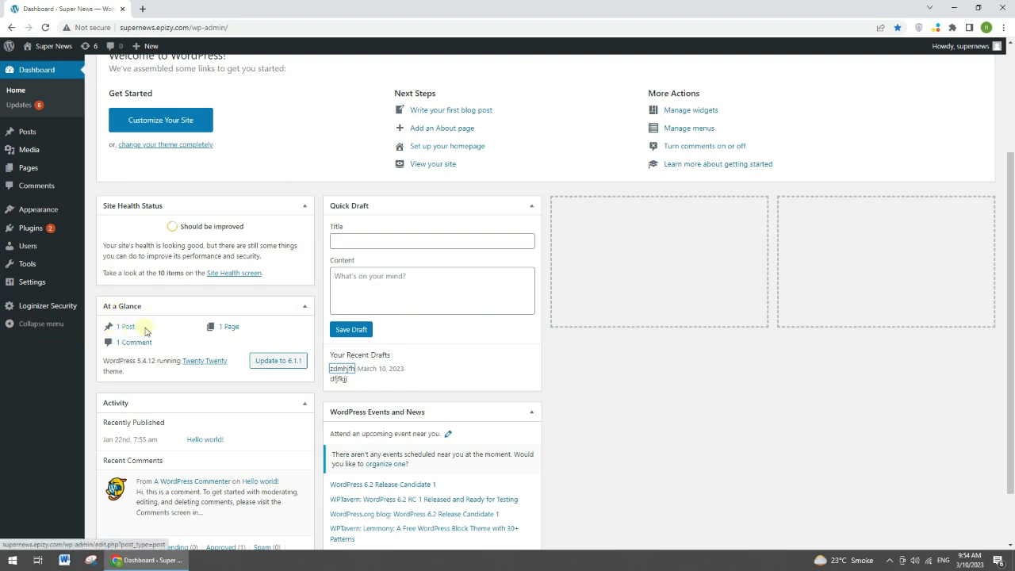
pyautogui.moveTo(142, 328); pyautogui.dragTo(119, 326)
pyautogui.moveTo(251, 326); pyautogui.dragTo(113, 342)
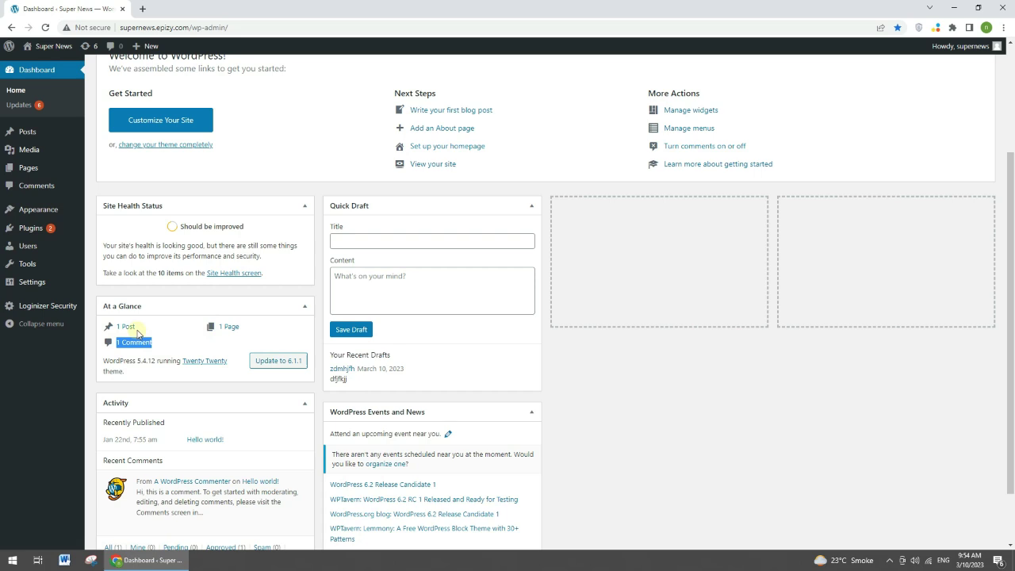
pyautogui.click(105, 358)
pyautogui.moveTo(106, 361); pyautogui.dragTo(229, 371)
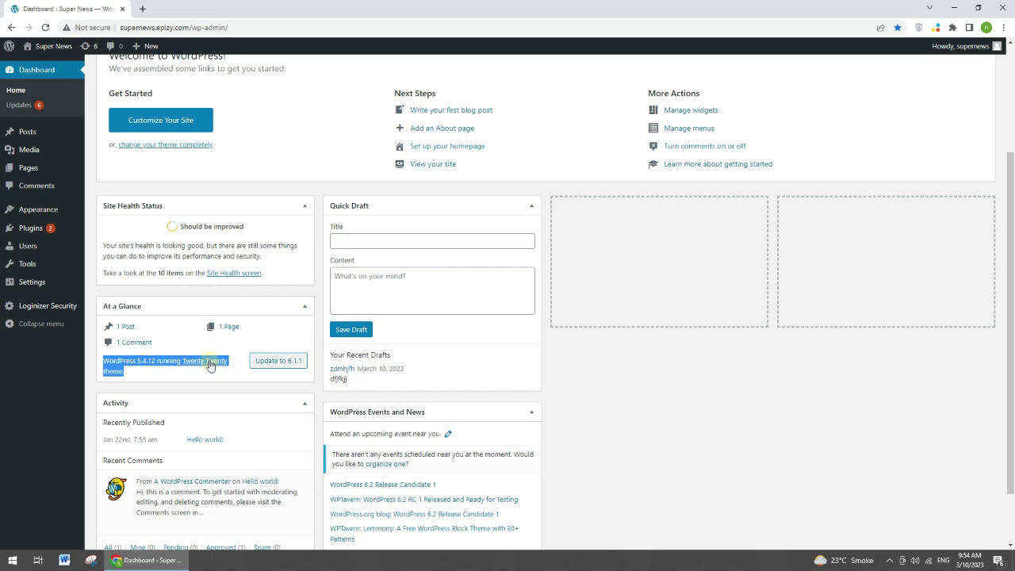
pyautogui.scroll(-1, 210, 365)
pyautogui.click(208, 358)
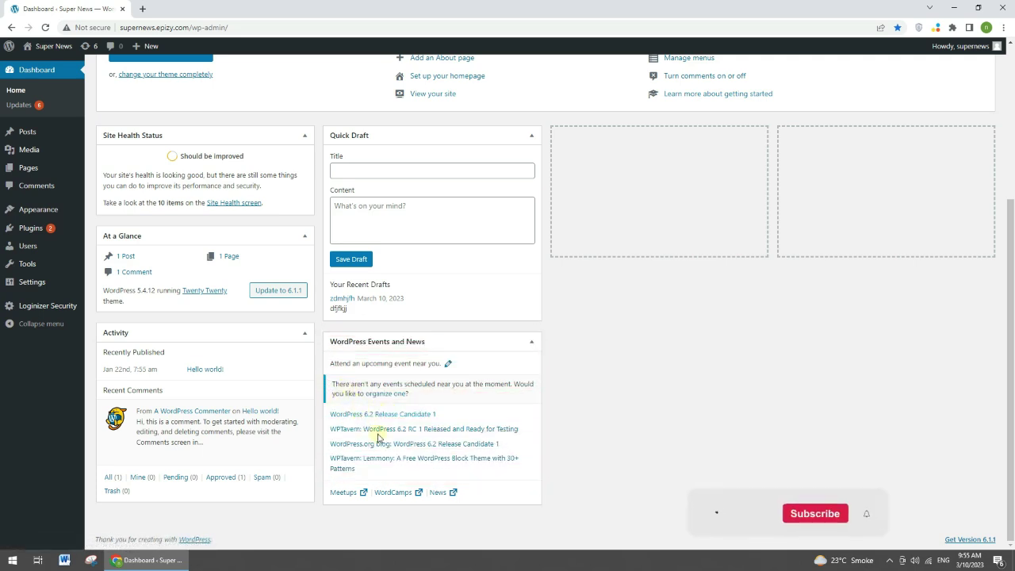
pyautogui.scroll(3, 421, 437)
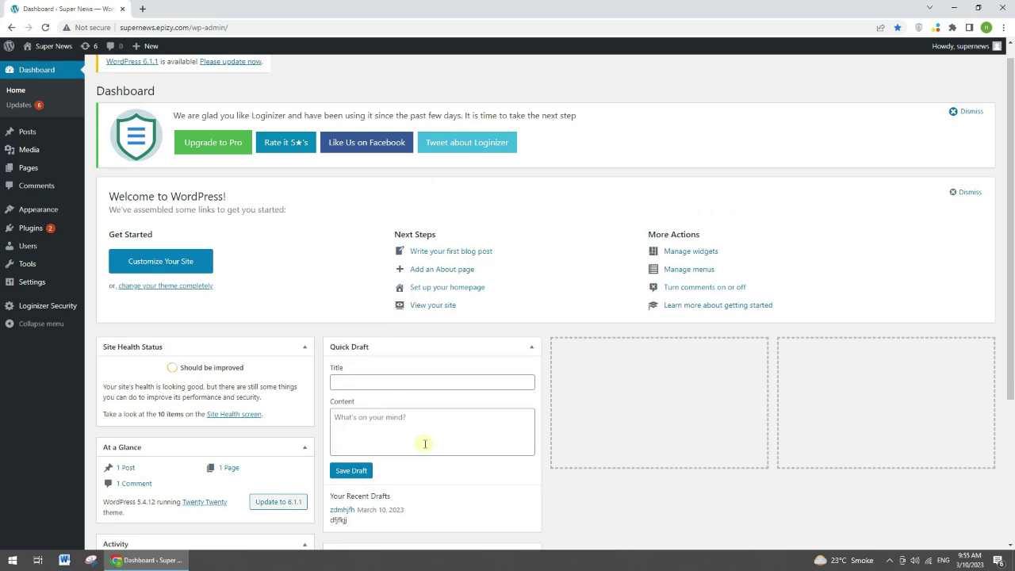
pyautogui.scroll(1, 425, 444)
# Move the "zdmhjfh" draft to the Trash from the posts list and dismiss the Loginizer notice
pyautogui.moveTo(38, 133)
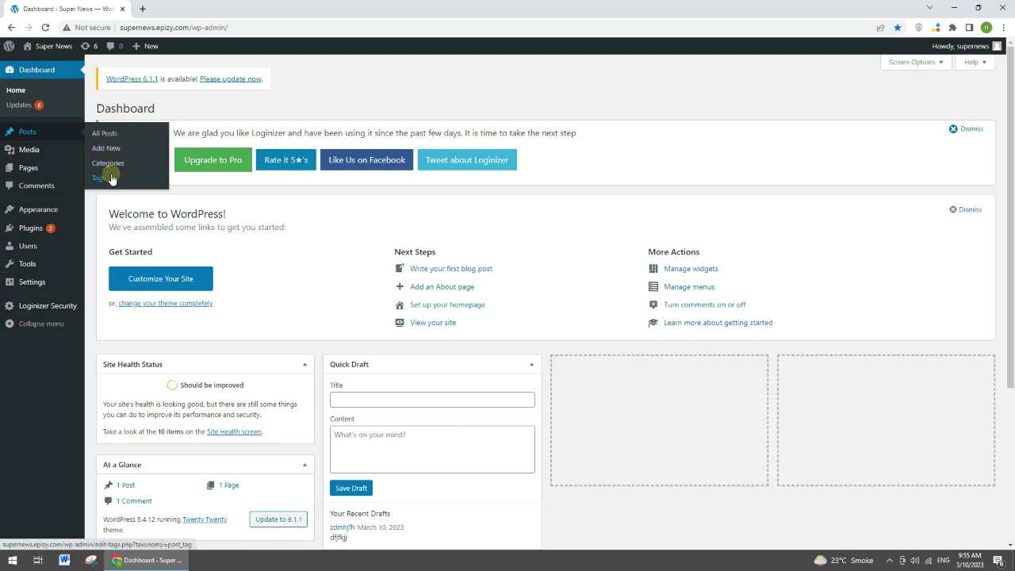
pyautogui.click(28, 133)
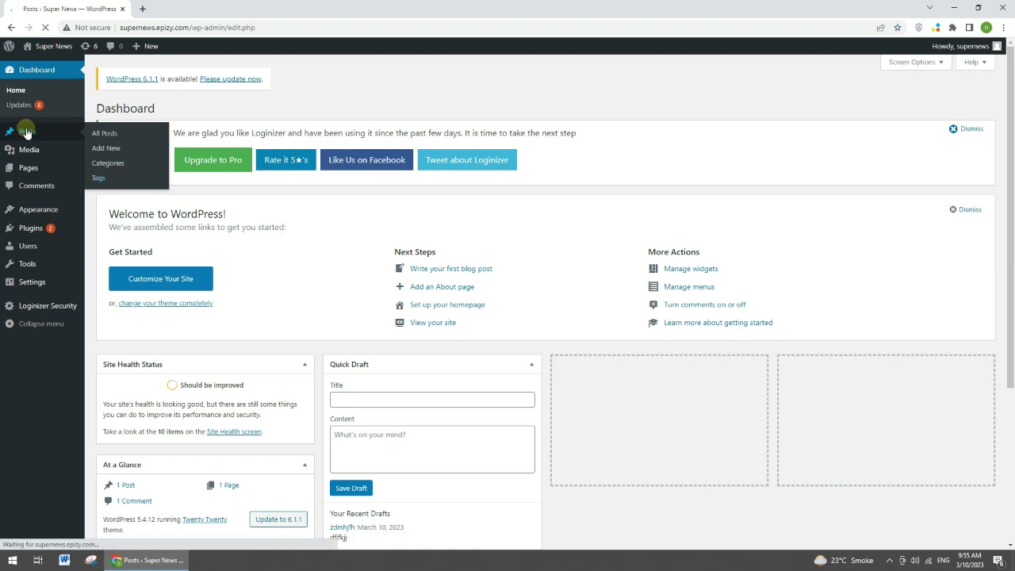
pyautogui.moveTo(168, 275)
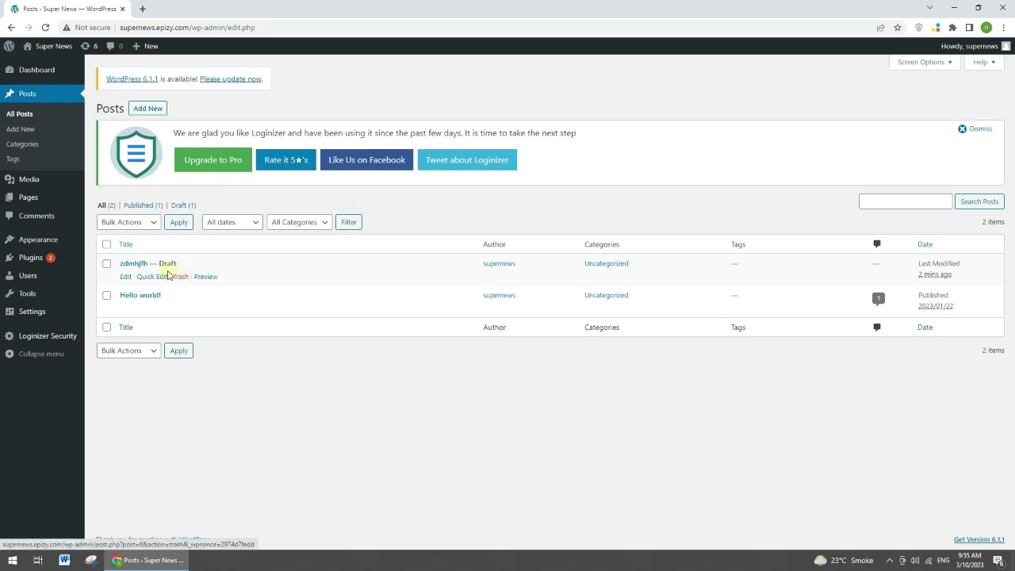
pyautogui.click(961, 136)
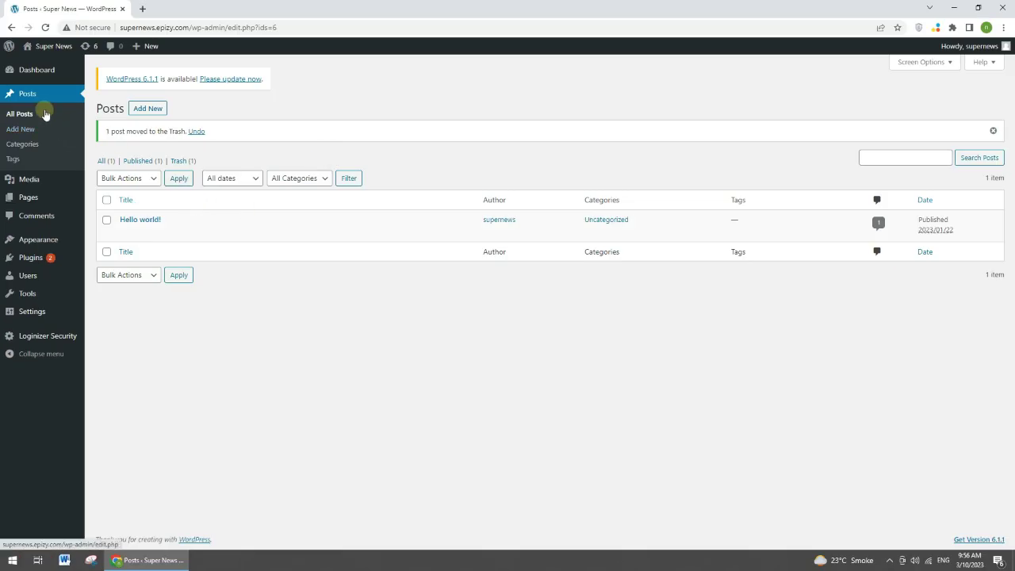
# Open a blank new post and switch its content editor to Text mode
pyautogui.click(25, 131)
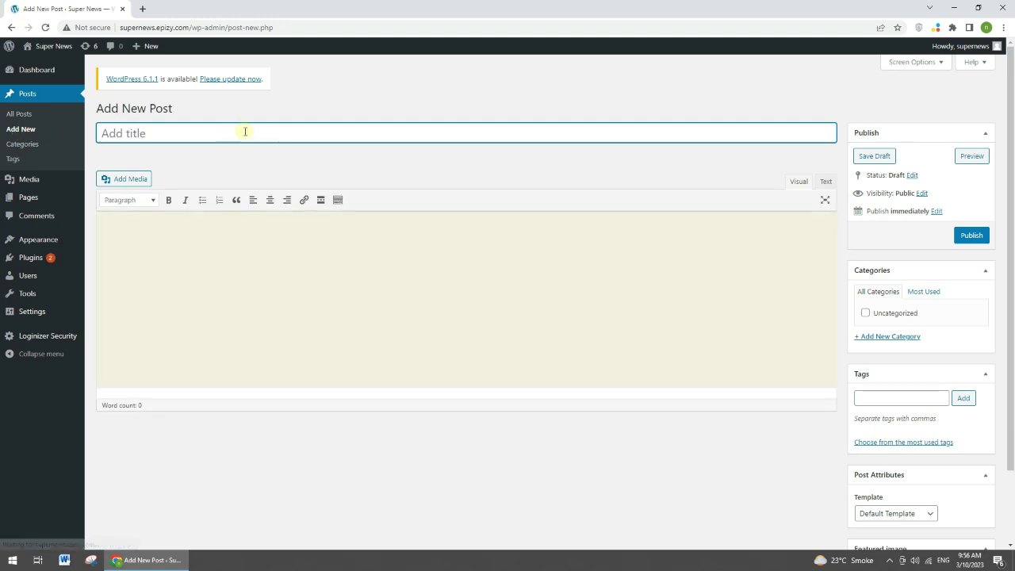
pyautogui.click(825, 181)
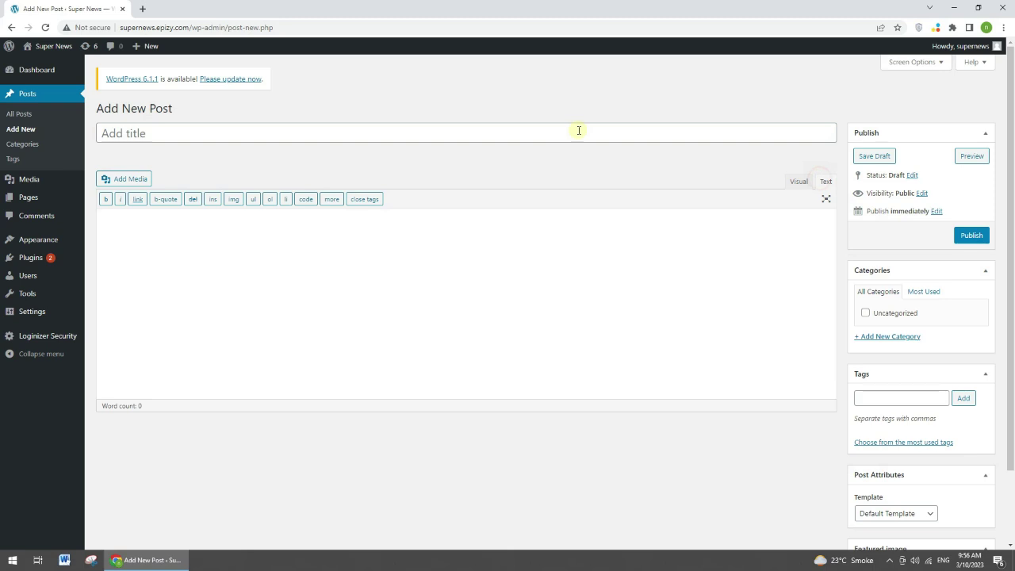
pyautogui.click(579, 131)
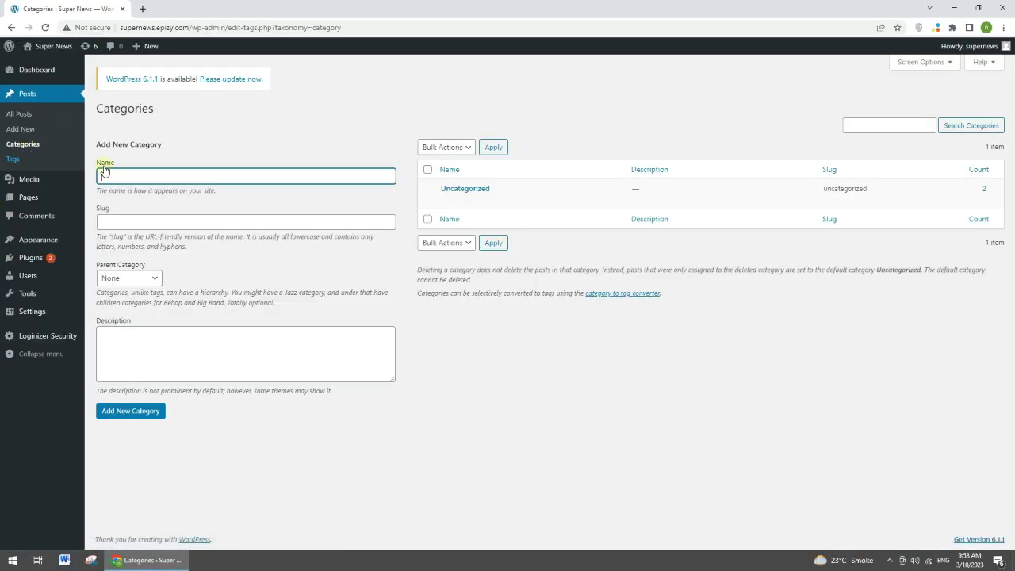
# Open the Tags page for posts to view its add-tag form
pyautogui.click(29, 160)
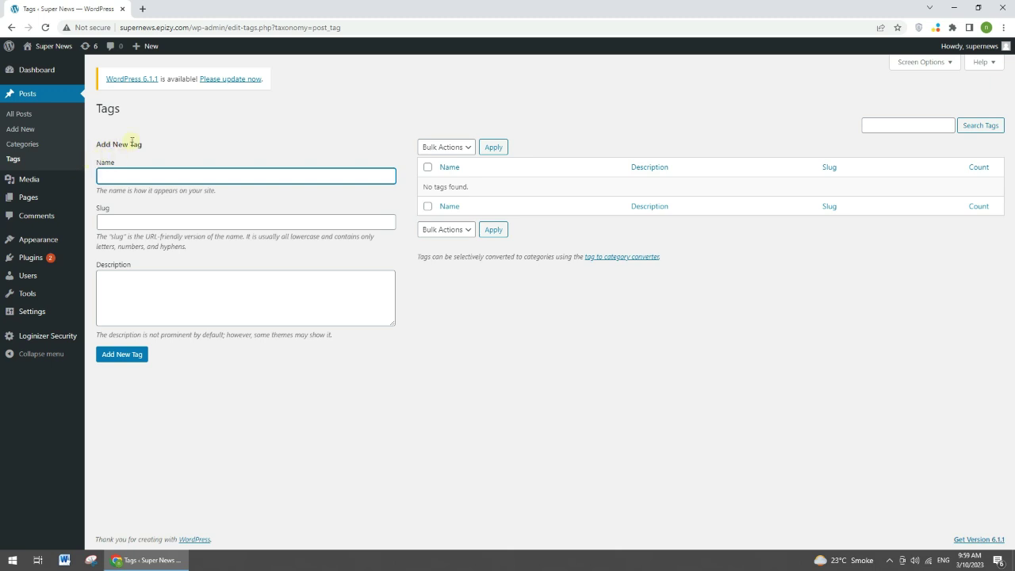
# Open the list of all site pages
pyautogui.moveTo(57, 178)
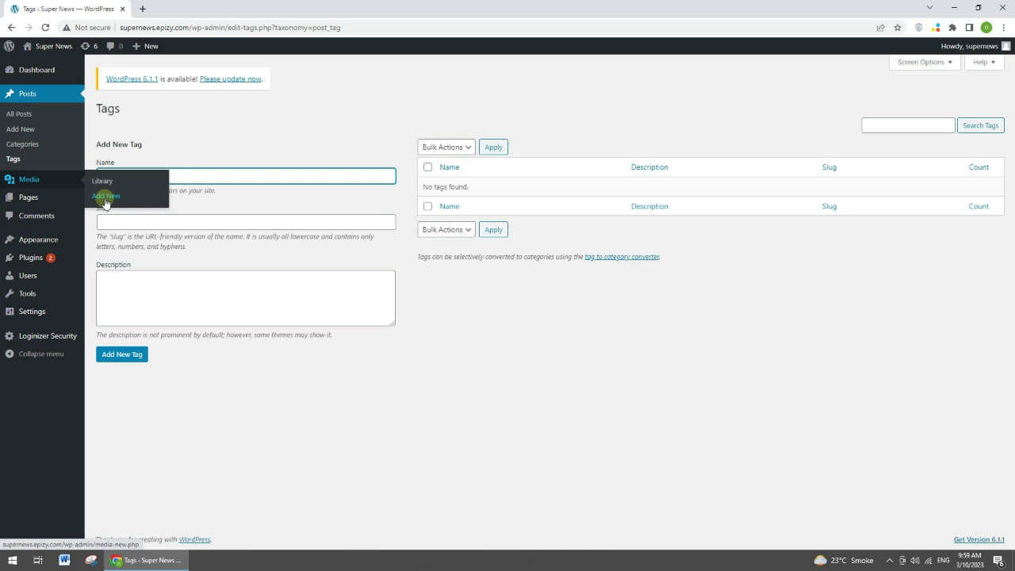
pyautogui.moveTo(53, 203)
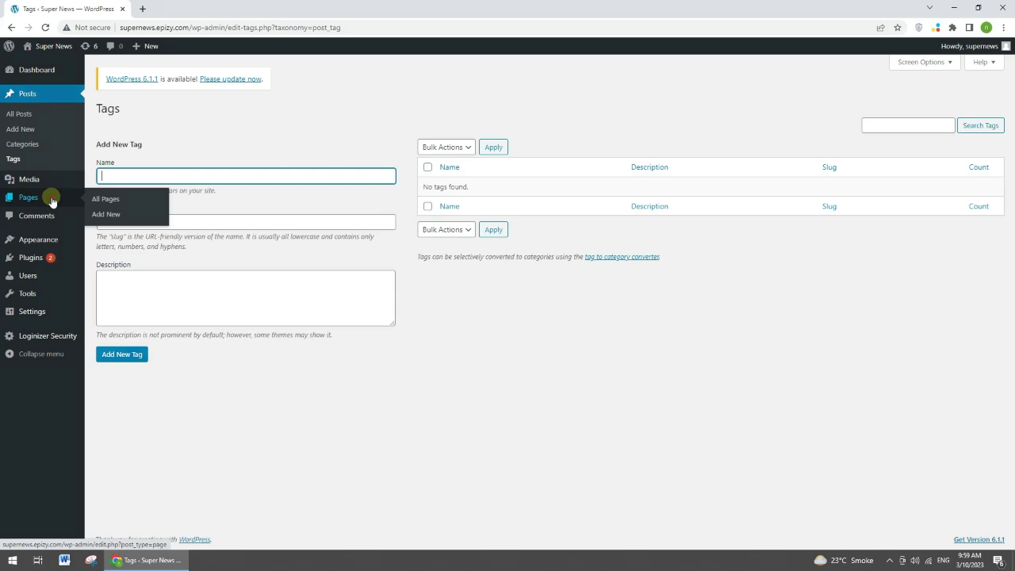
pyautogui.click(51, 201)
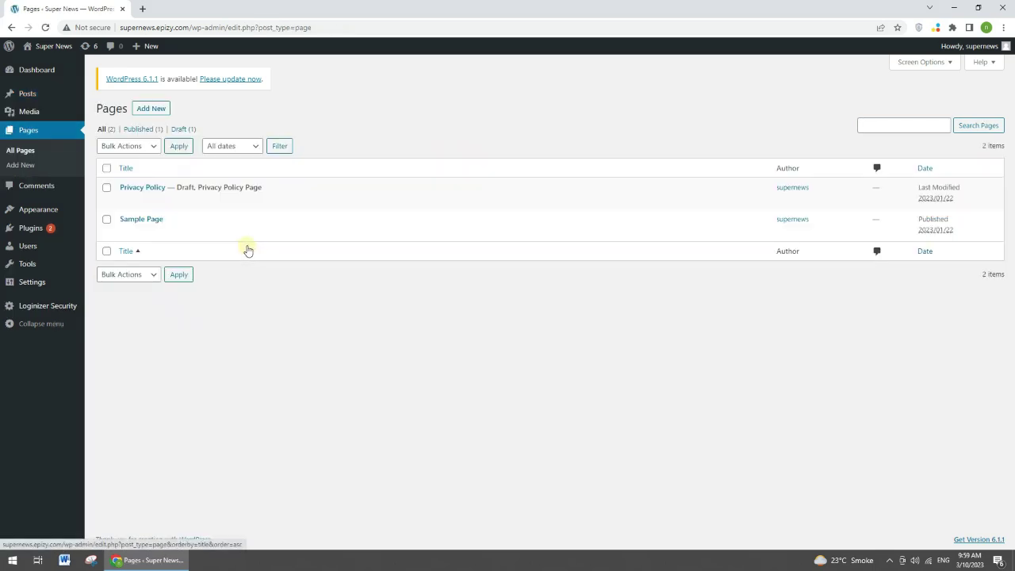
# View the published Sample Page in a new browser tab, check its navigation link, and close that tab
pyautogui.moveTo(121, 240)
pyautogui.moveTo(118, 218); pyautogui.dragTo(165, 214)
pyautogui.click(165, 218)
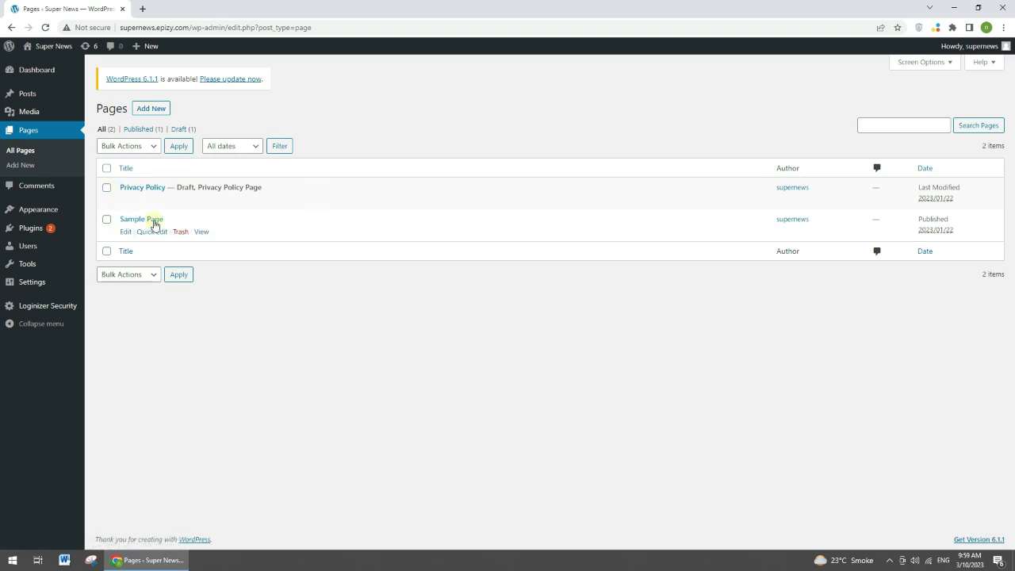
pyautogui.rightClick(201, 235)
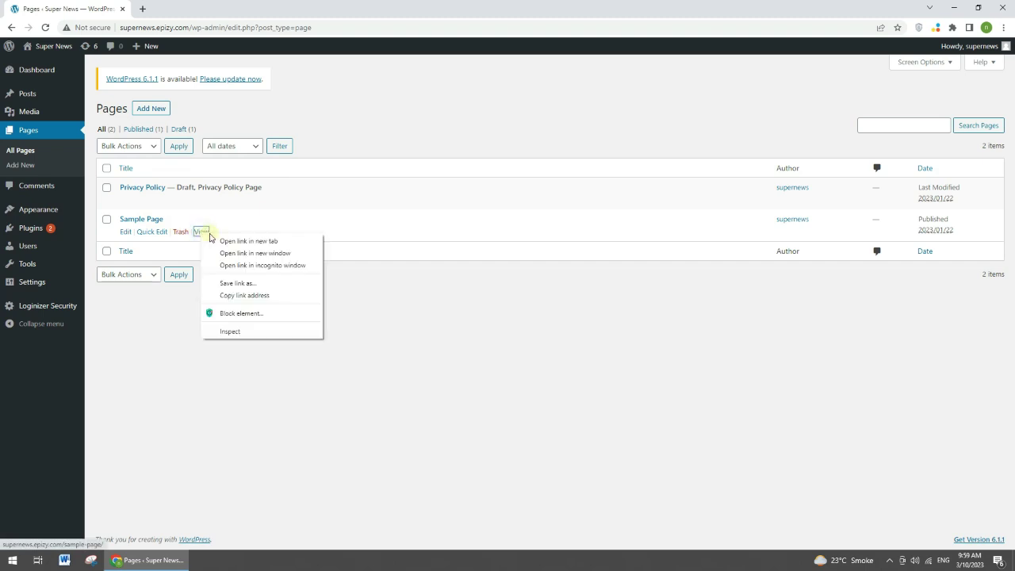
pyautogui.click(228, 242)
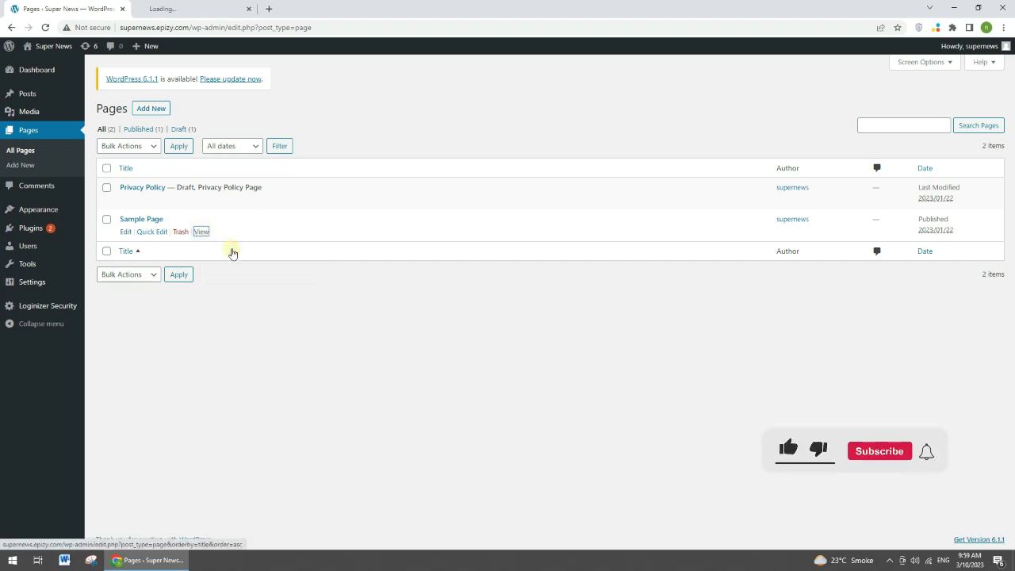
pyautogui.click(184, 12)
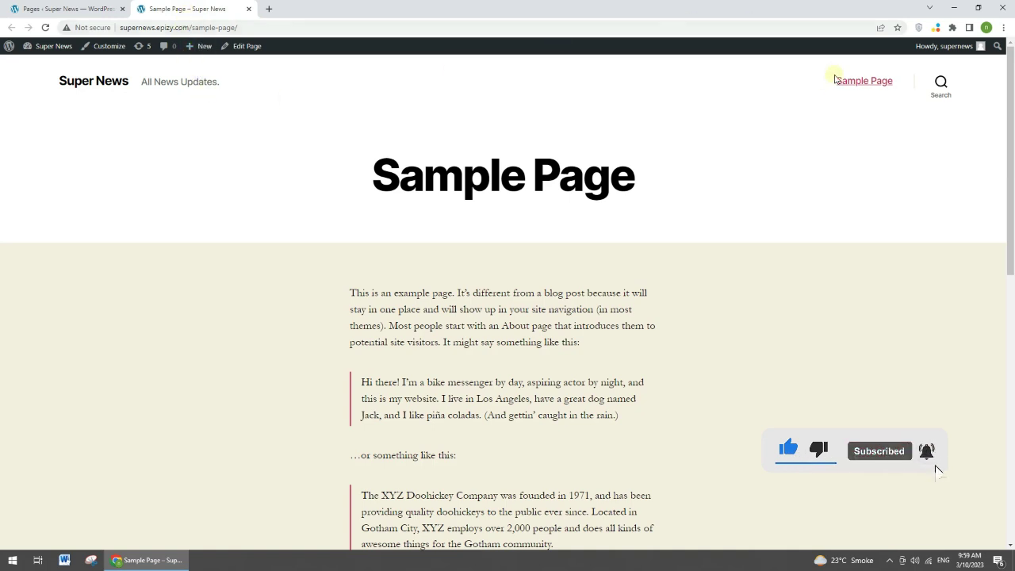
pyautogui.moveTo(832, 80); pyautogui.dragTo(906, 83)
pyautogui.click(716, 197)
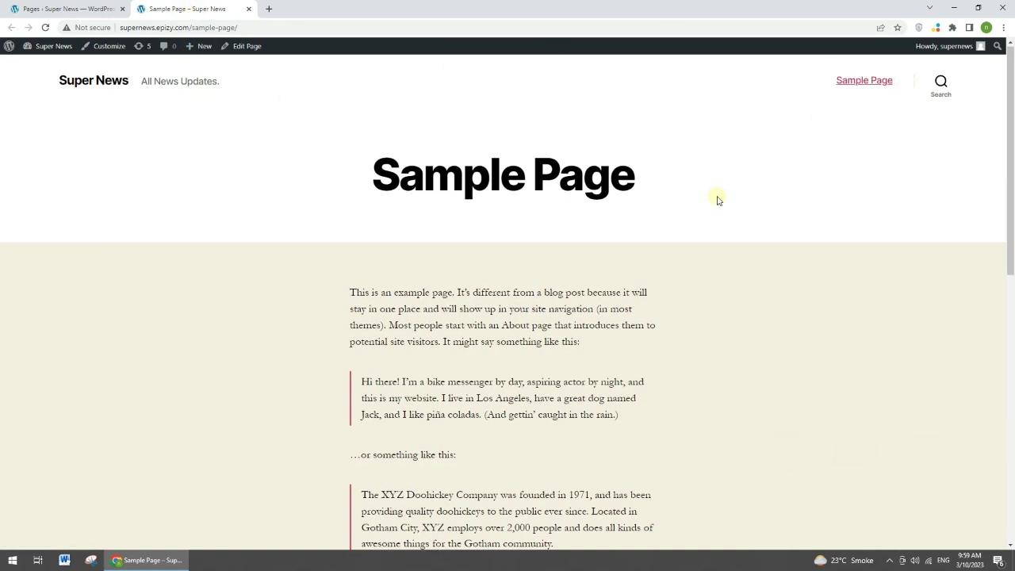
pyautogui.click(248, 9)
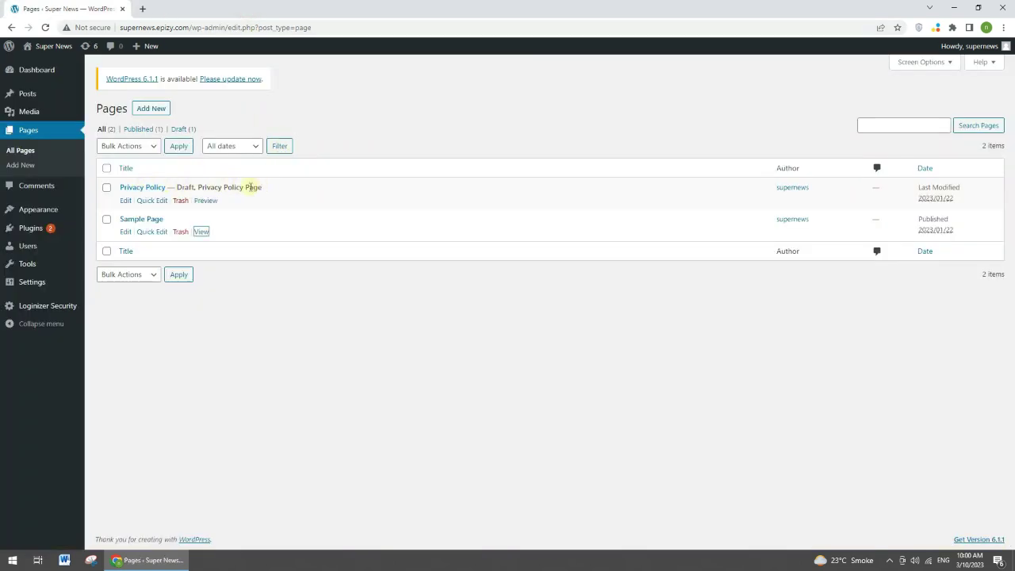
# Preview the Privacy Policy draft page in a new browser tab and close that tab
pyautogui.rightClick(205, 200)
pyautogui.click(226, 204)
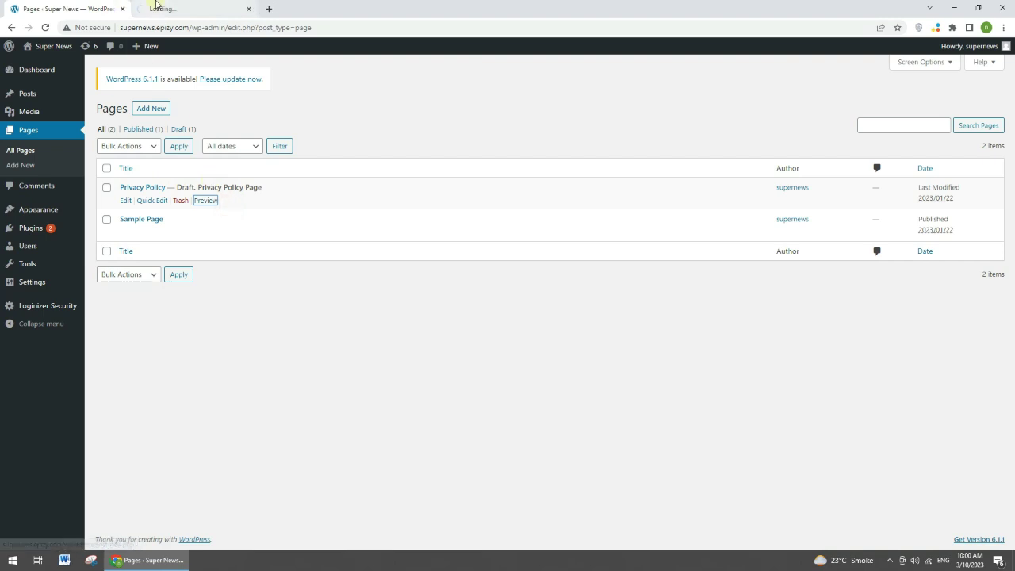
pyautogui.click(151, 7)
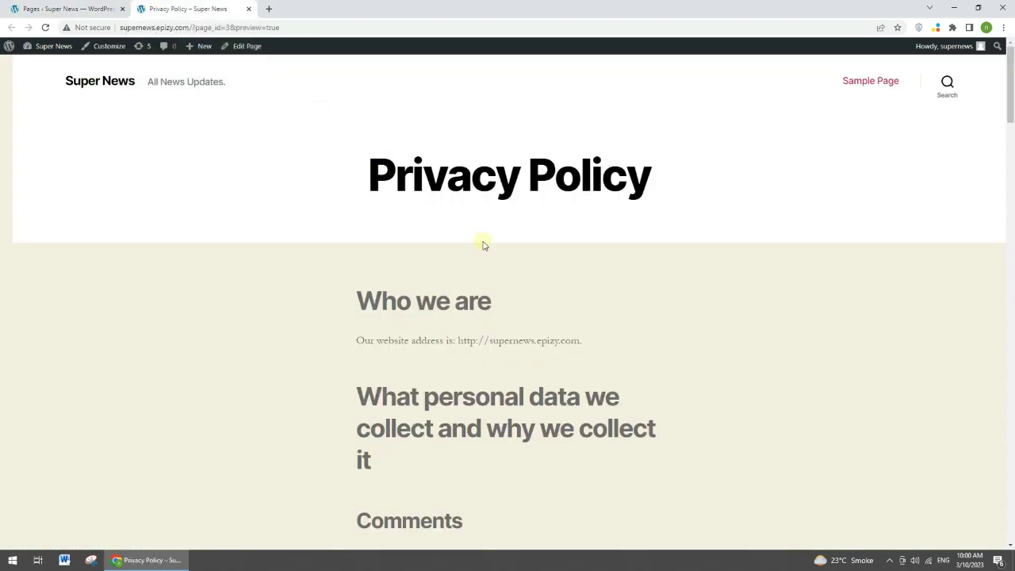
pyautogui.click(249, 10)
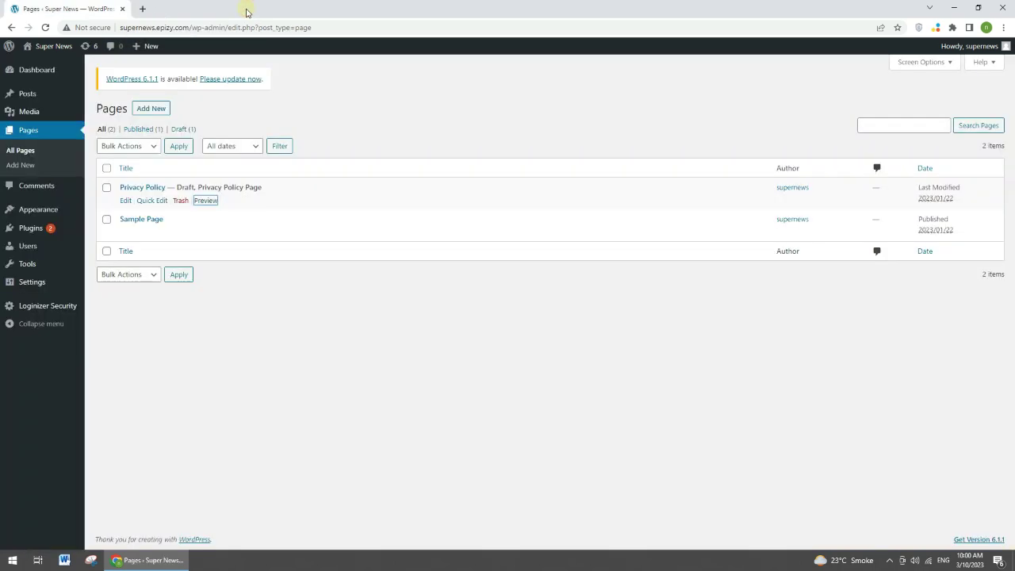
# Open the Comments page to view the comment list and its moderation options
pyautogui.click(44, 163)
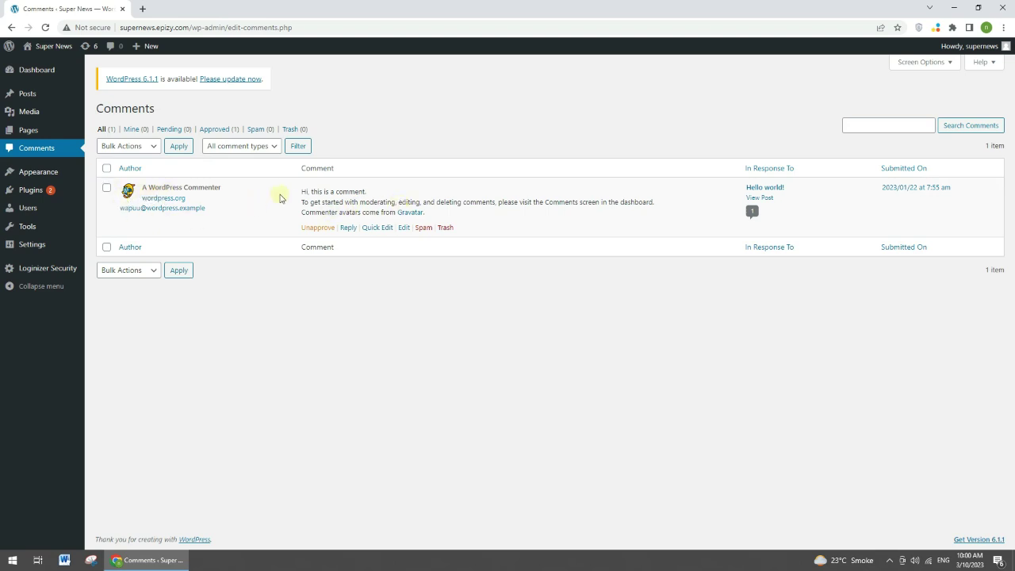
# Open the installed themes page, look over the themes, and view the Twenty Twenty theme details before closing them
pyautogui.moveTo(49, 178)
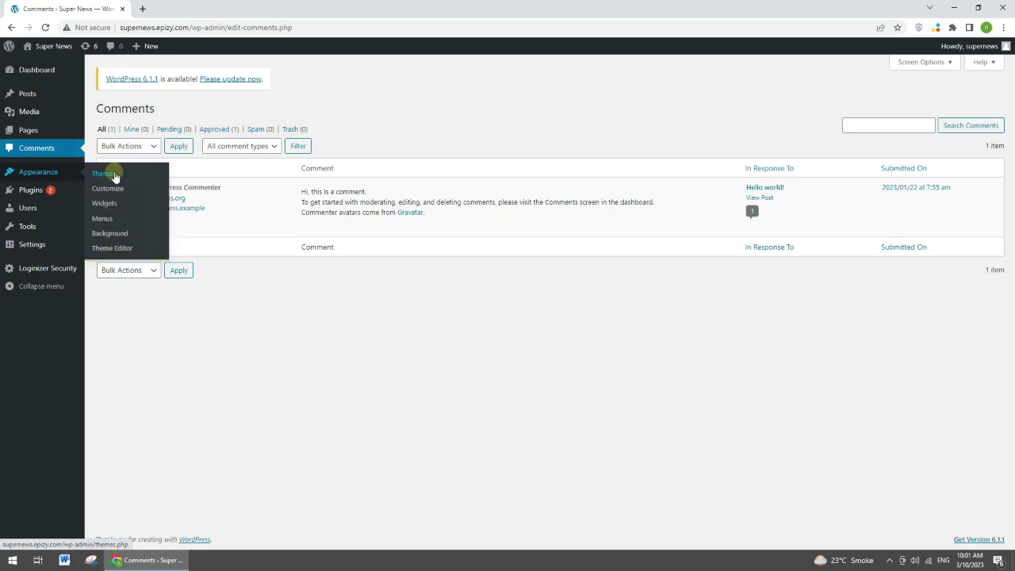
pyautogui.click(141, 176)
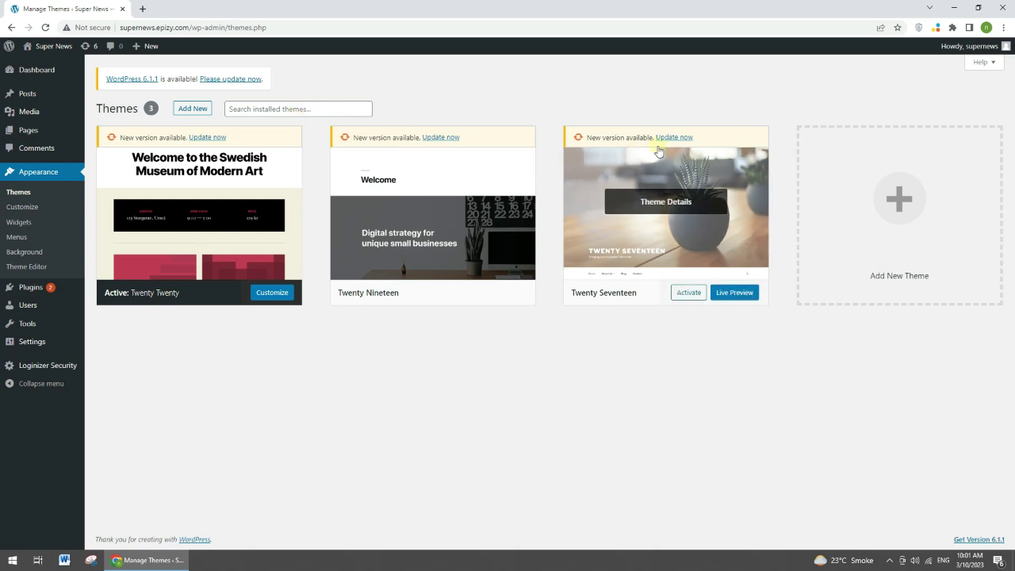
pyautogui.moveTo(724, 219)
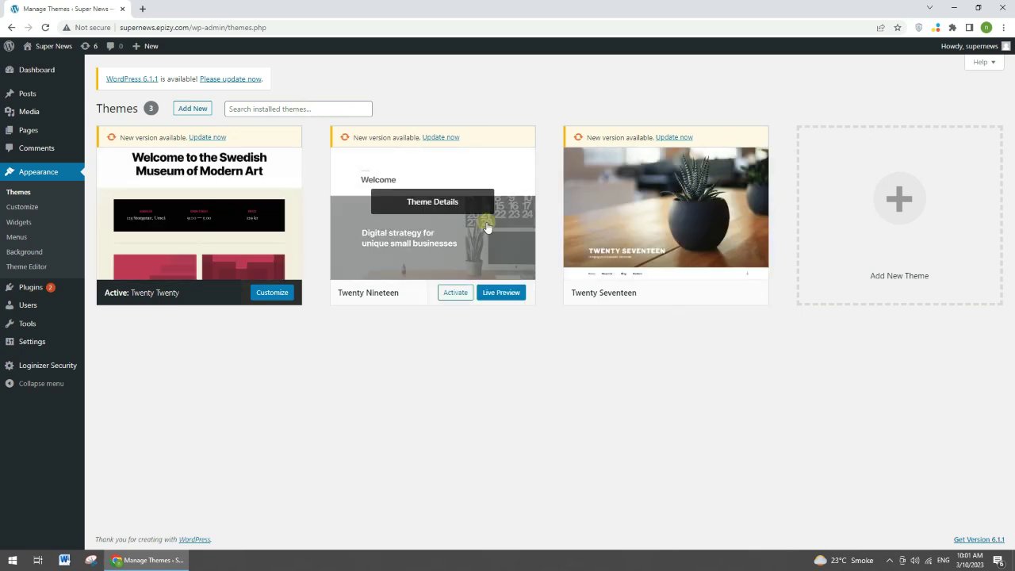
pyautogui.moveTo(724, 342); pyautogui.dragTo(304, 281)
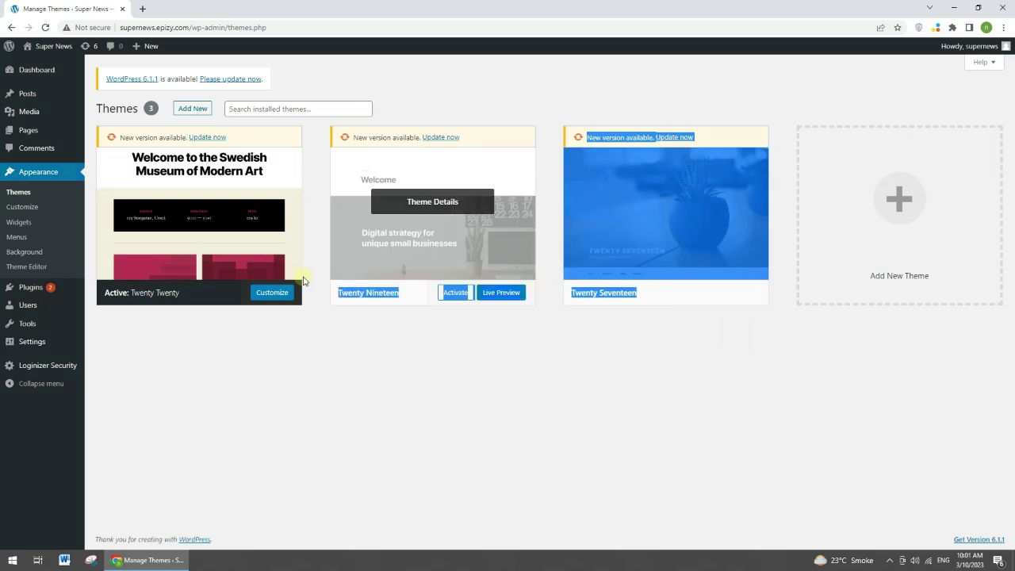
pyautogui.click(544, 283)
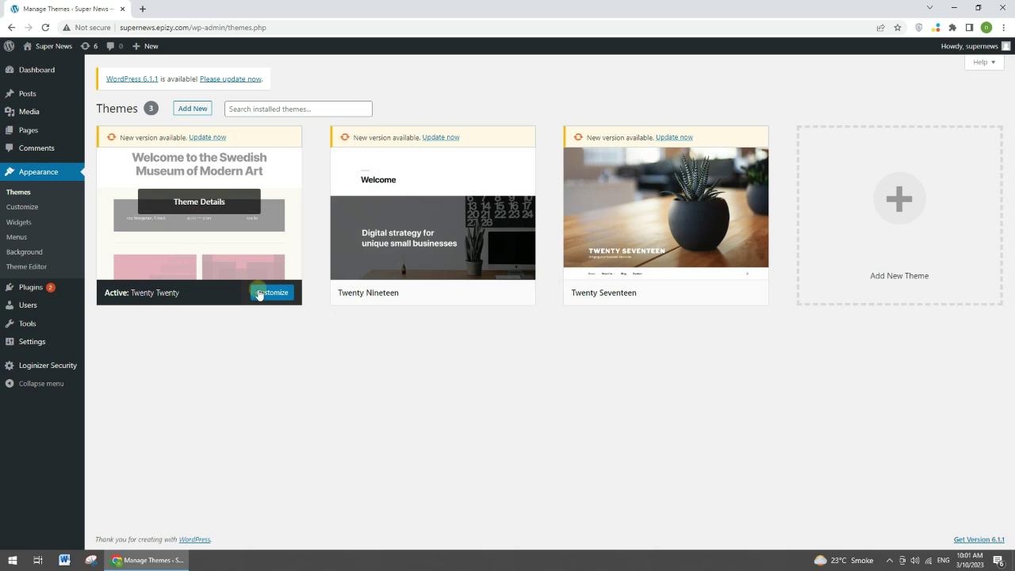
pyautogui.click(197, 242)
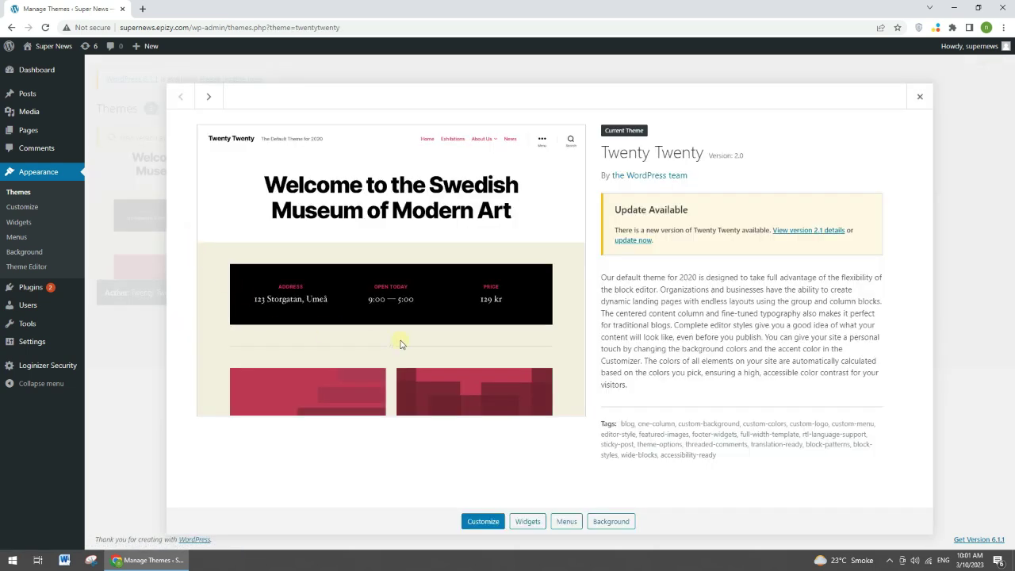
pyautogui.press('Escape')
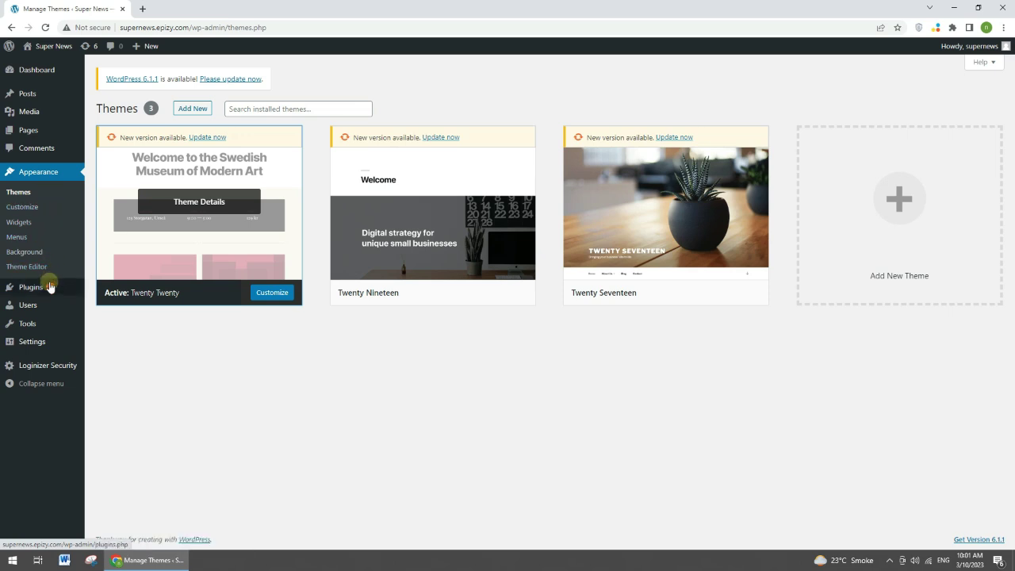
# Open the installed plugins list and review the Akismet Anti-Spam, Classic Editor, Hello Dolly and Loginizer entries
pyautogui.moveTo(18, 291)
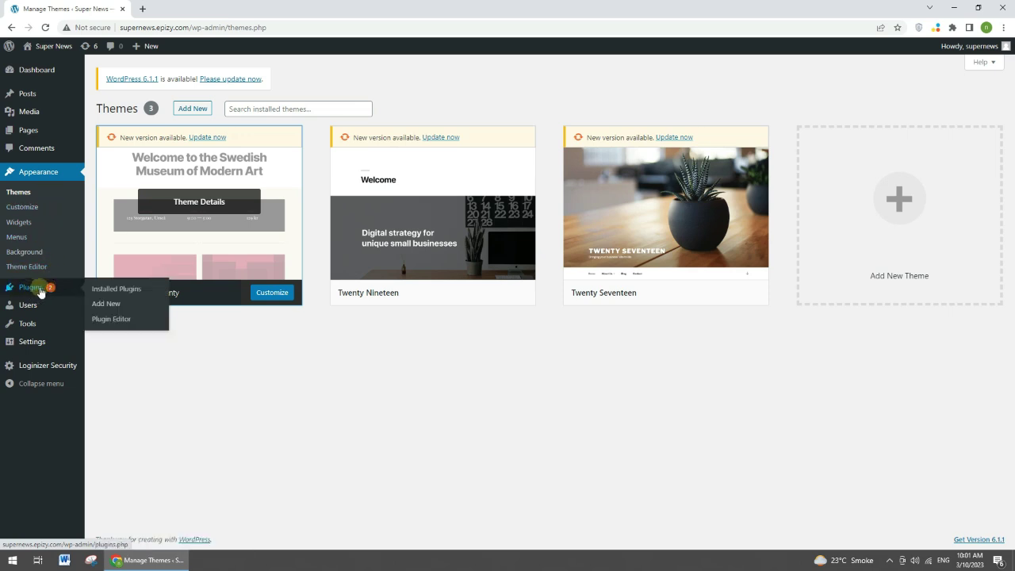
pyautogui.click(44, 293)
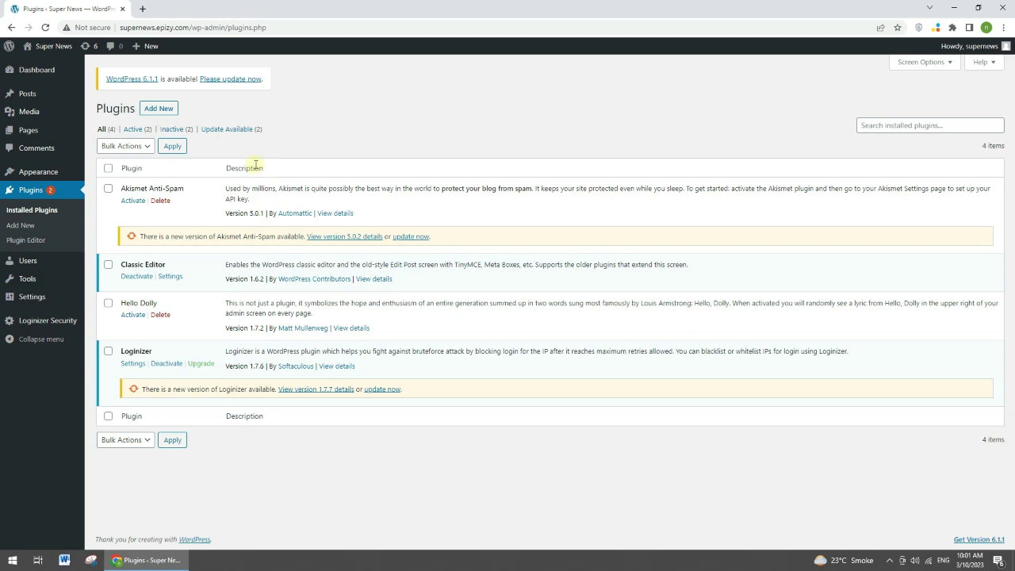
pyautogui.moveTo(119, 189); pyautogui.dragTo(190, 196)
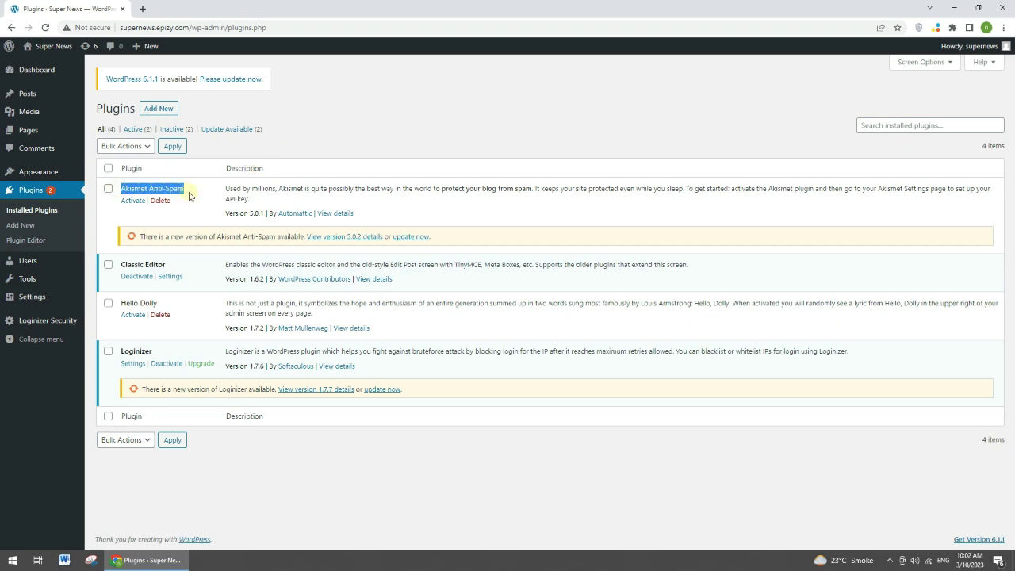
pyautogui.moveTo(119, 265); pyautogui.dragTo(166, 270)
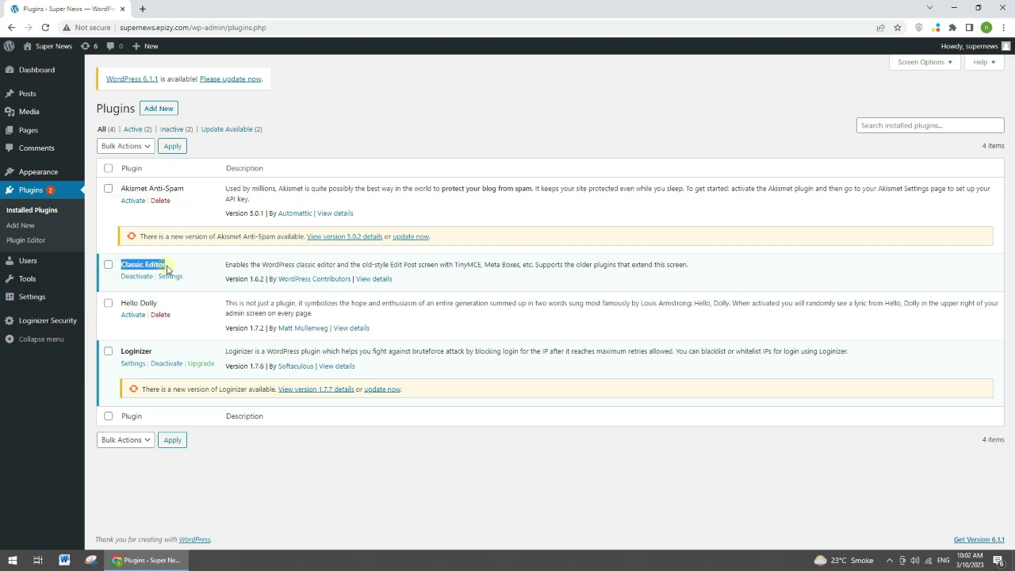
pyautogui.moveTo(119, 303); pyautogui.dragTo(159, 304)
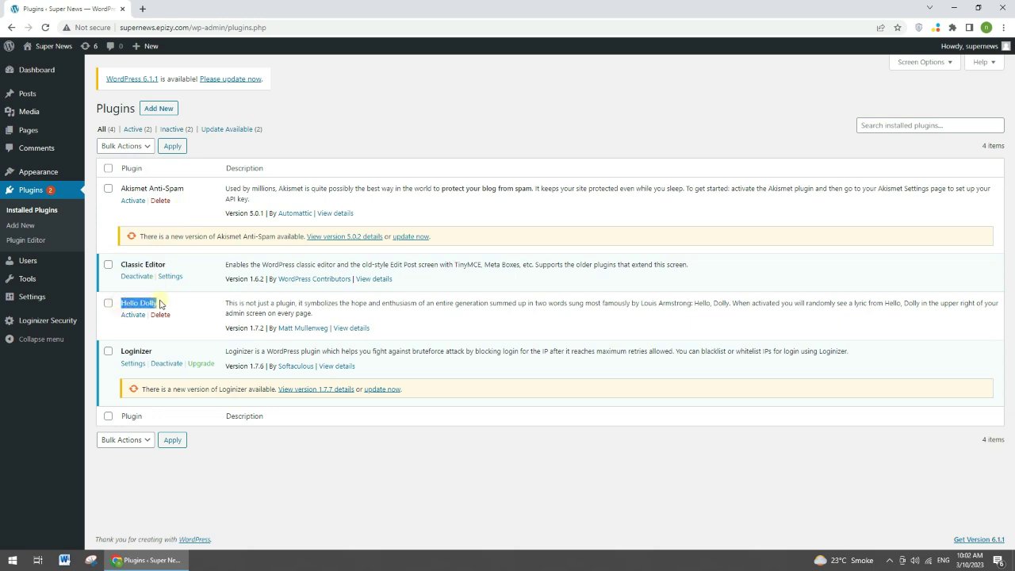
pyautogui.moveTo(121, 350); pyautogui.dragTo(159, 355)
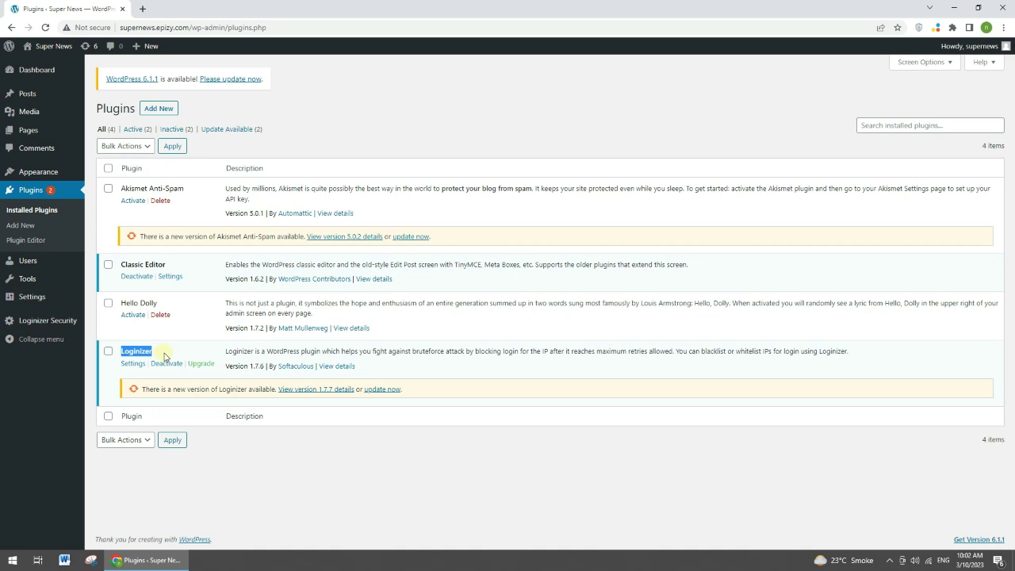
# Open the page for adding new plugins and browse the featured plugins
pyautogui.click(155, 115)
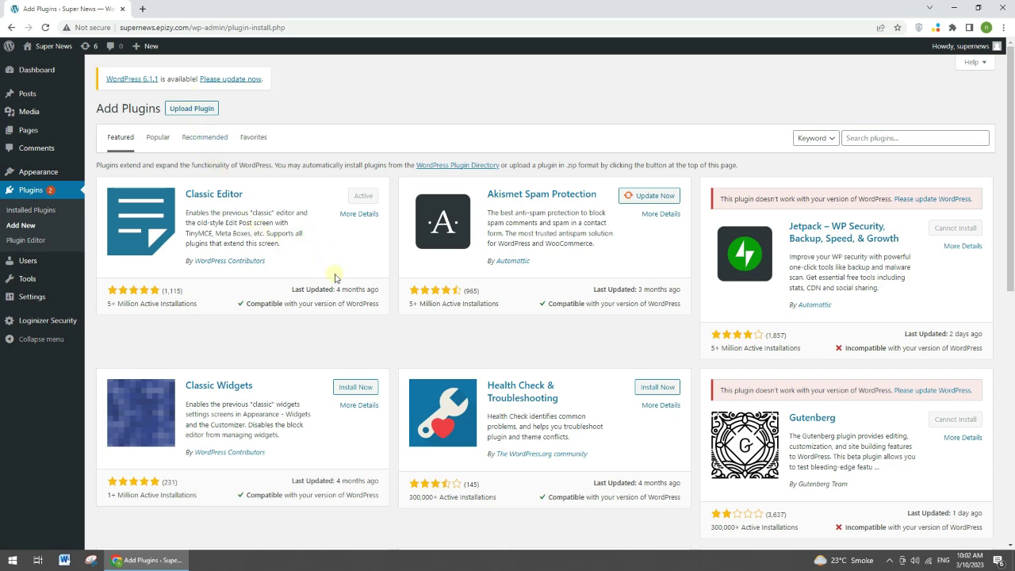
pyautogui.scroll(-1, 332, 272)
pyautogui.scroll(-6, 327, 269)
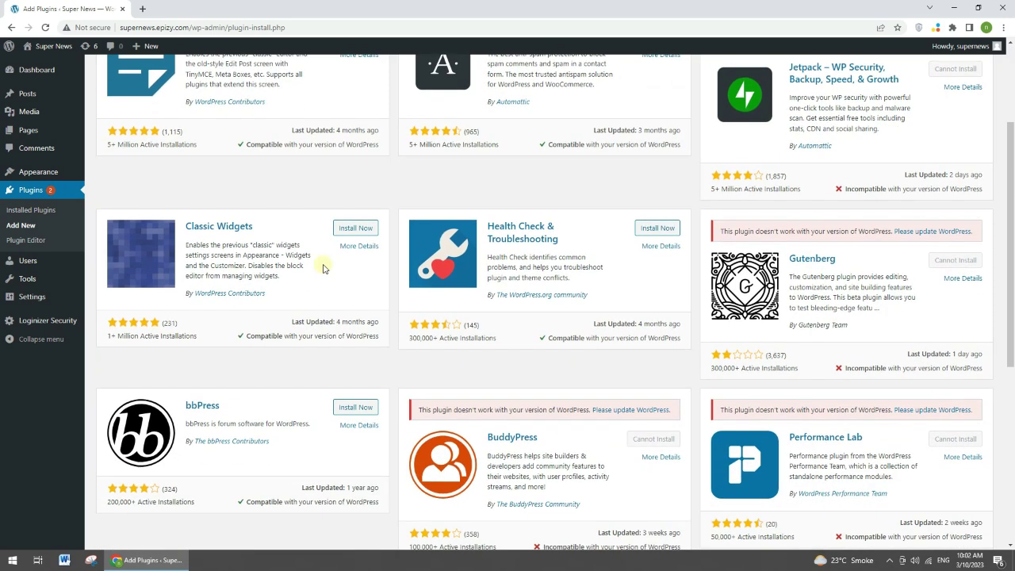
pyautogui.scroll(-2, 321, 271)
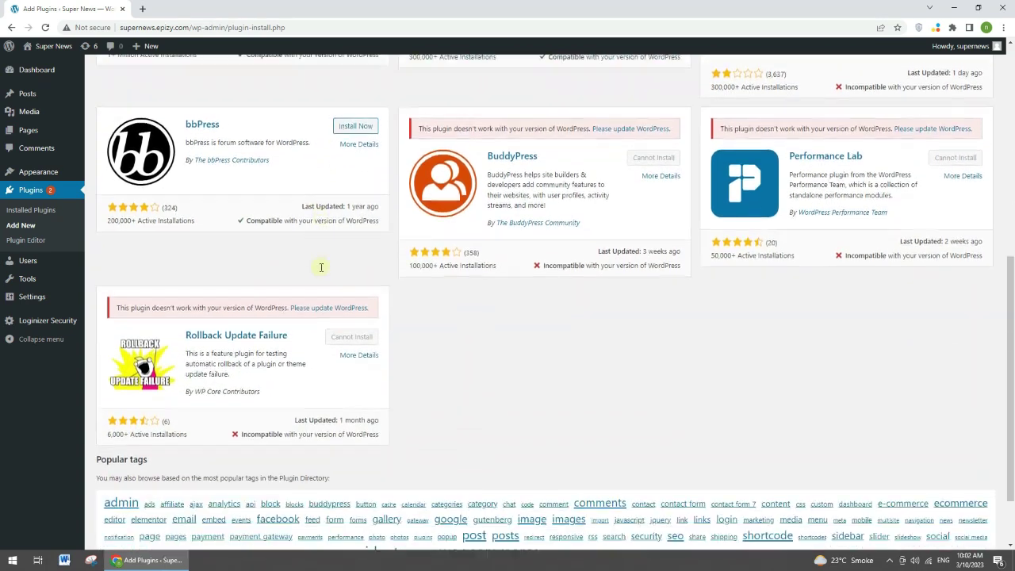
pyautogui.scroll(2, 281, 327)
pyautogui.scroll(7, 281, 327)
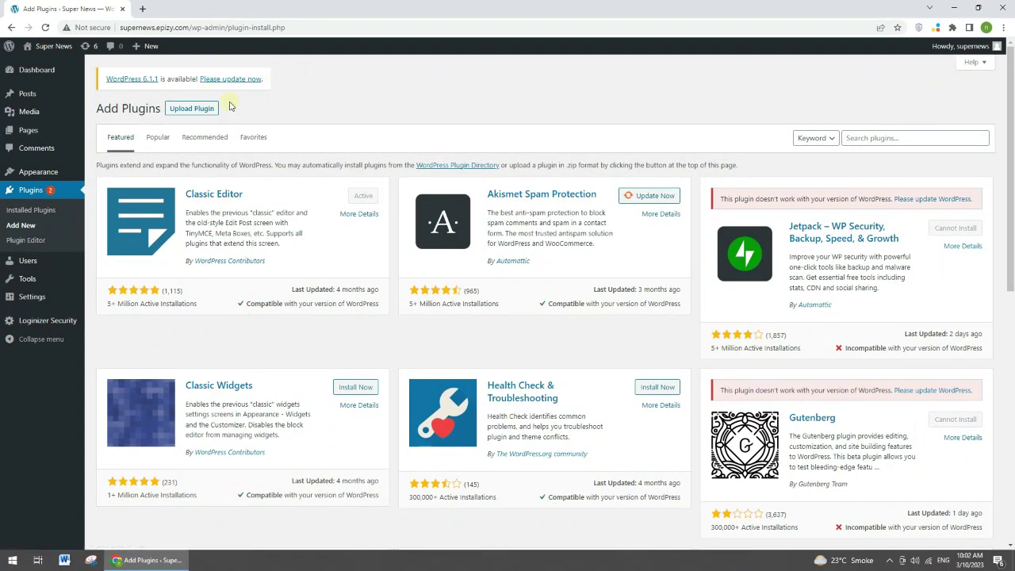
# Show the .zip plugin upload form, open and cancel its file chooser, and collapse the form
pyautogui.click(205, 108)
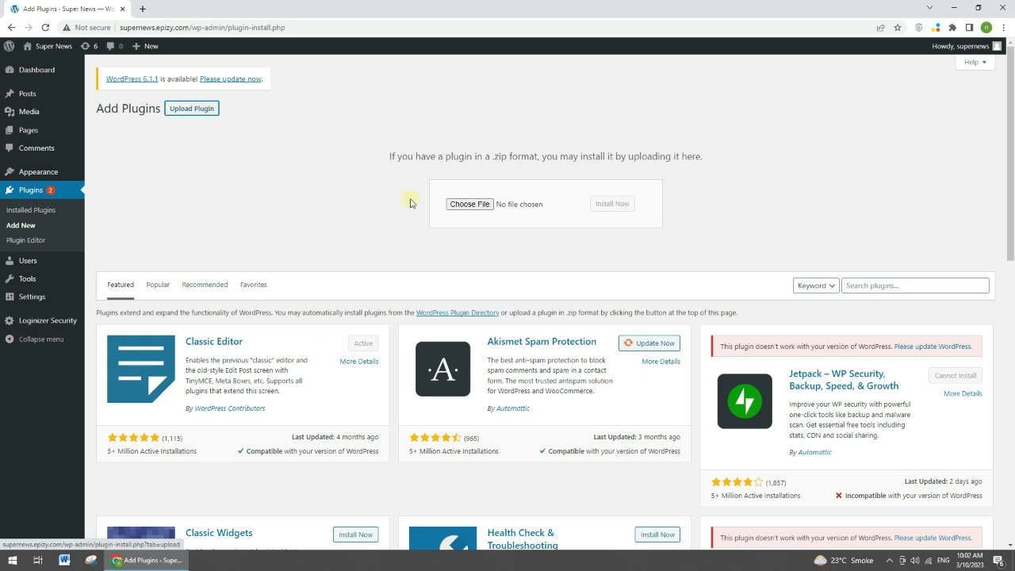
pyautogui.click(486, 206)
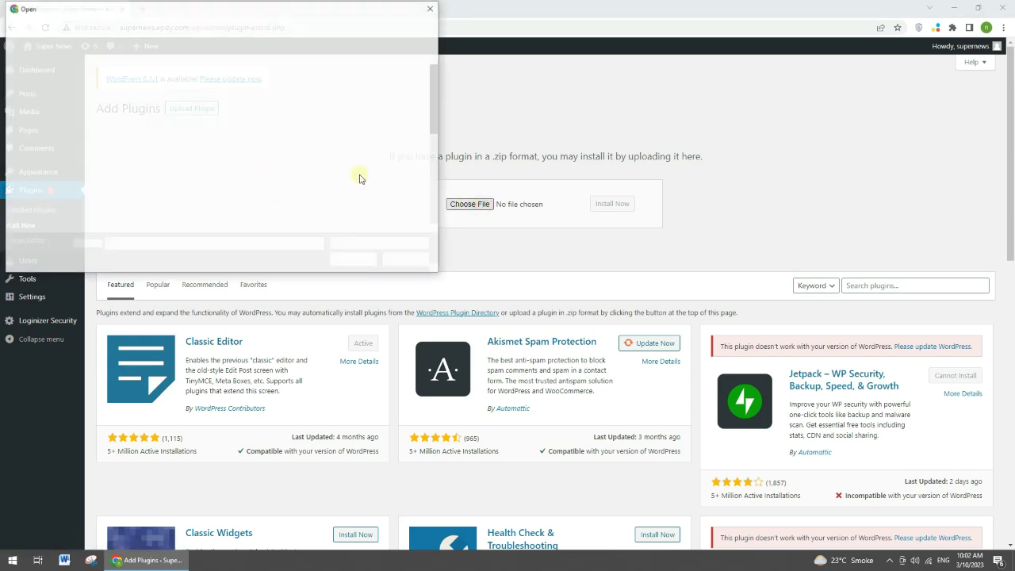
pyautogui.click(408, 260)
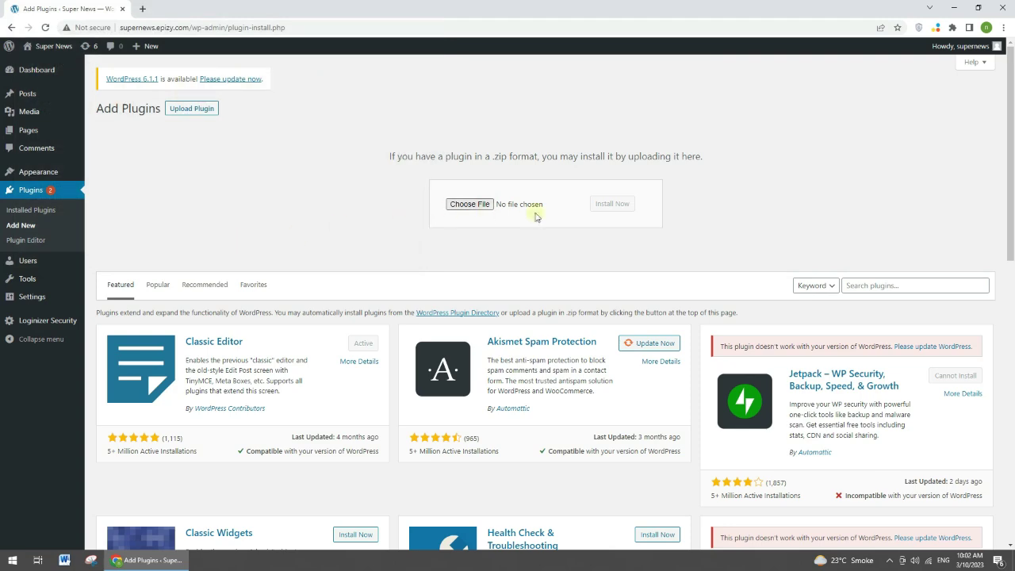
pyautogui.click(175, 107)
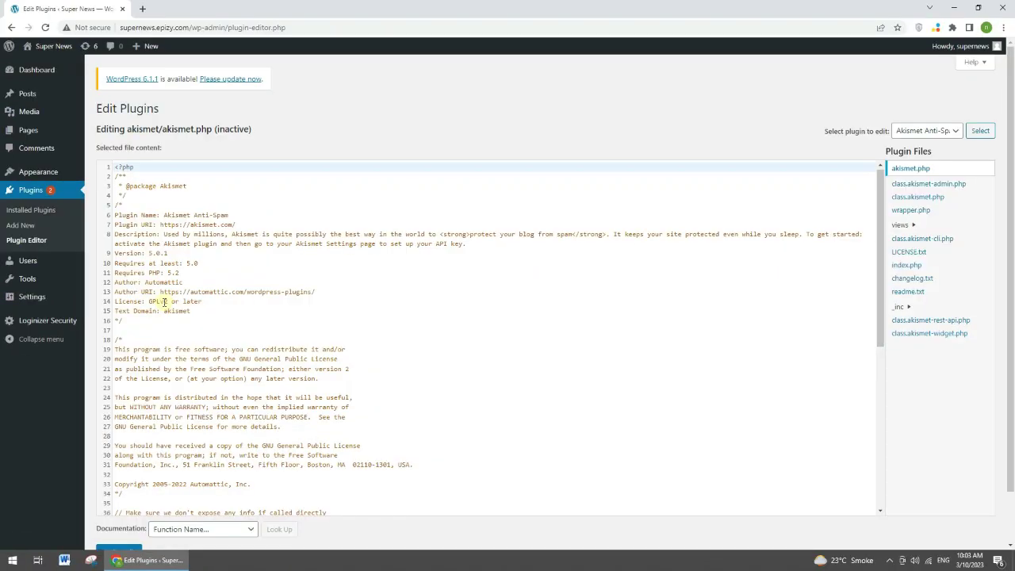
# Open the list of all users and review the existing account's username, email and Administrator role
pyautogui.moveTo(28, 260)
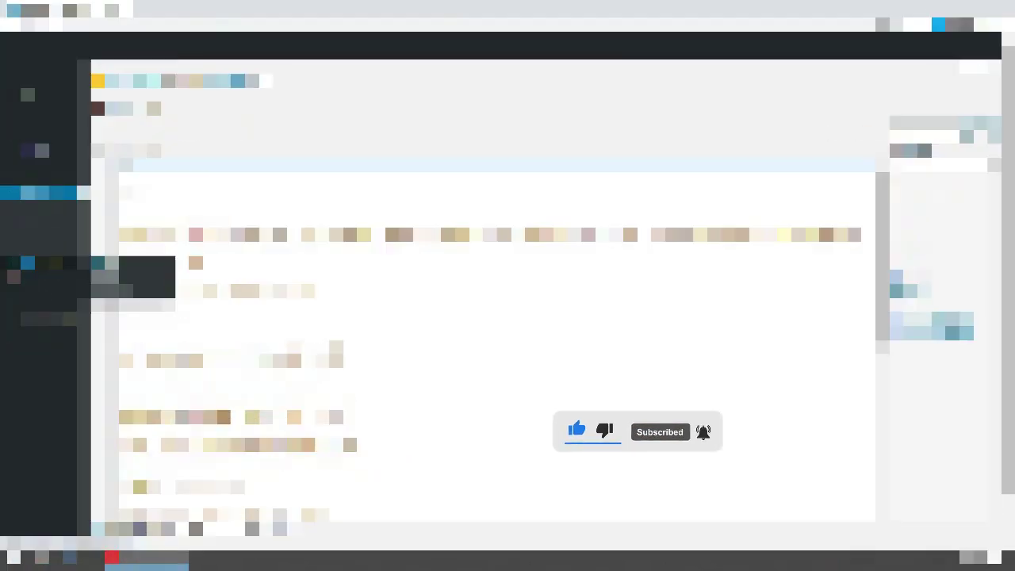
pyautogui.click(46, 261)
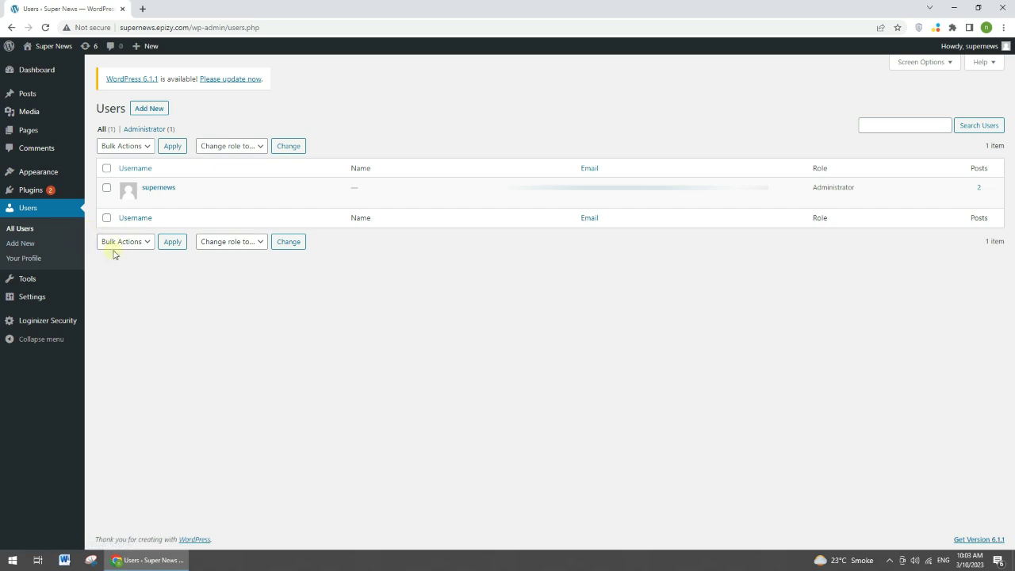
pyautogui.moveTo(207, 189); pyautogui.dragTo(144, 188)
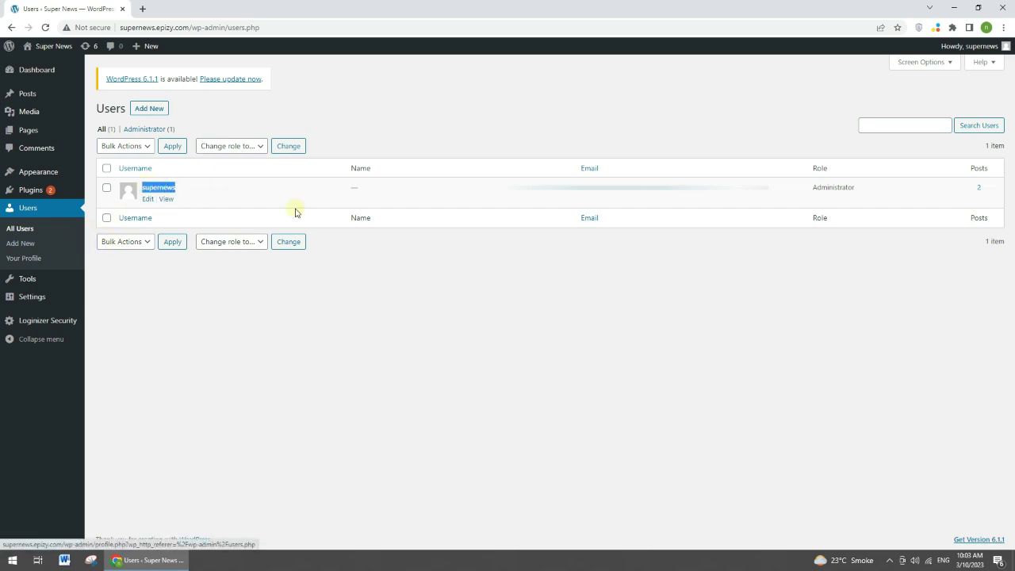
pyautogui.click(476, 290)
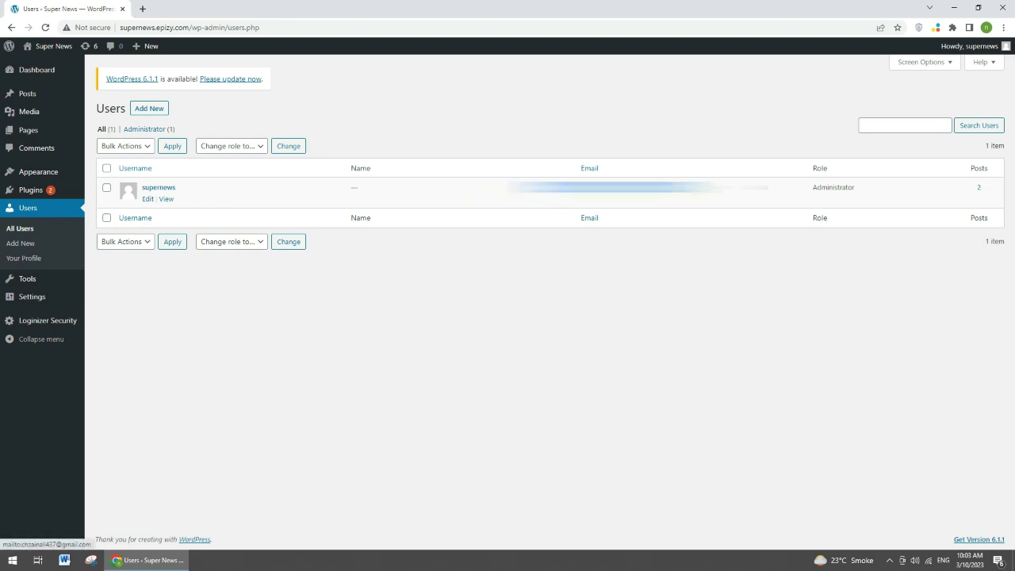
pyautogui.click(804, 193)
pyautogui.moveTo(804, 194); pyautogui.dragTo(866, 195)
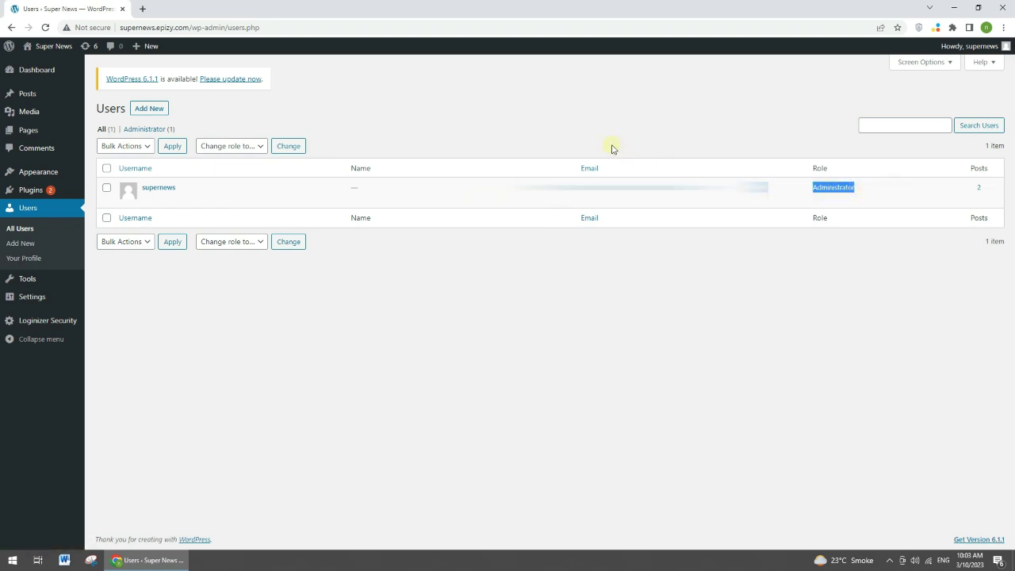
# Open the form for adding a new user, look over its fields, and view the available roles without changing the selection
pyautogui.click(141, 116)
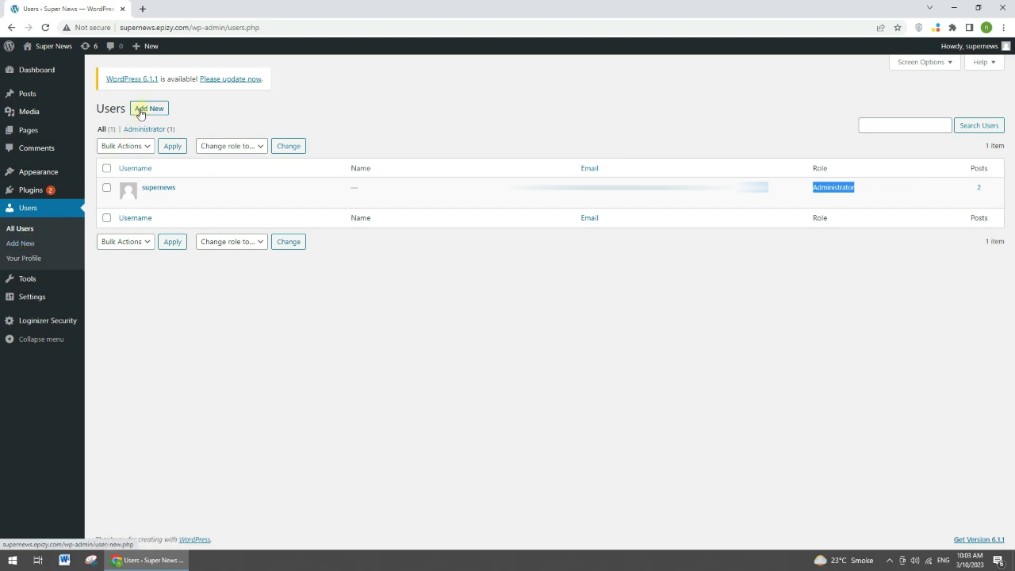
pyautogui.click(145, 112)
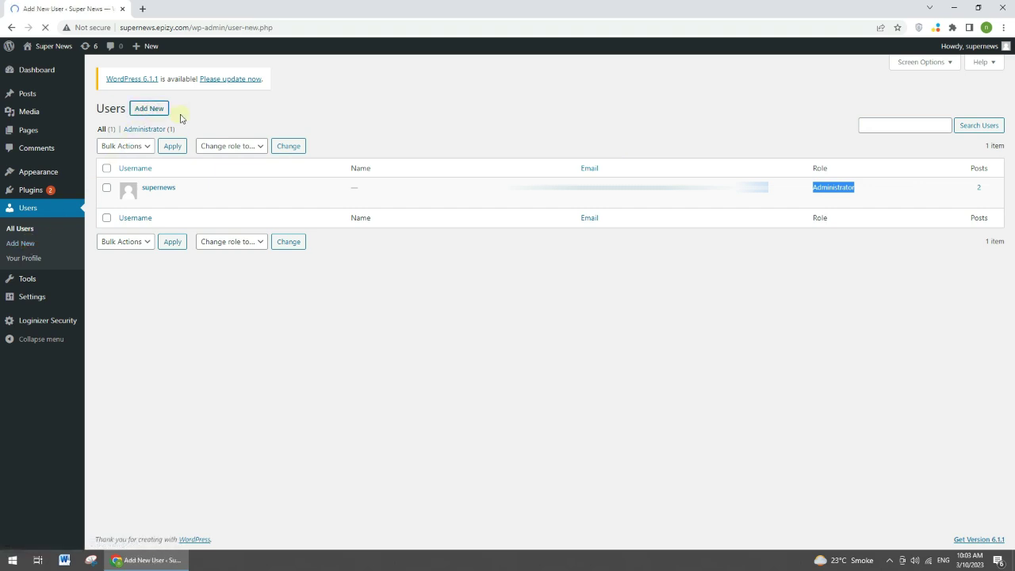
pyautogui.click(257, 160)
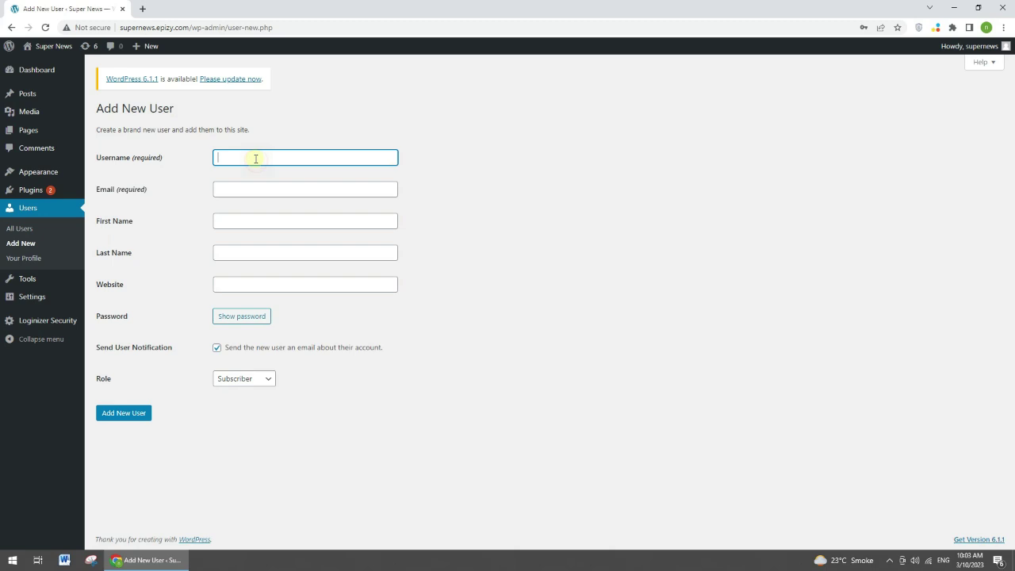
pyautogui.click(249, 384)
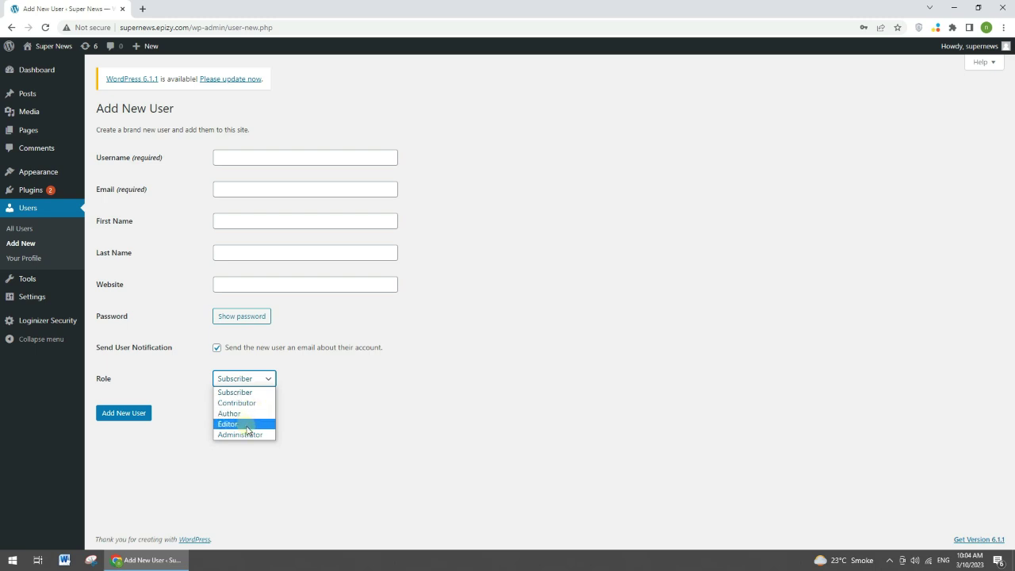
pyautogui.click(297, 437)
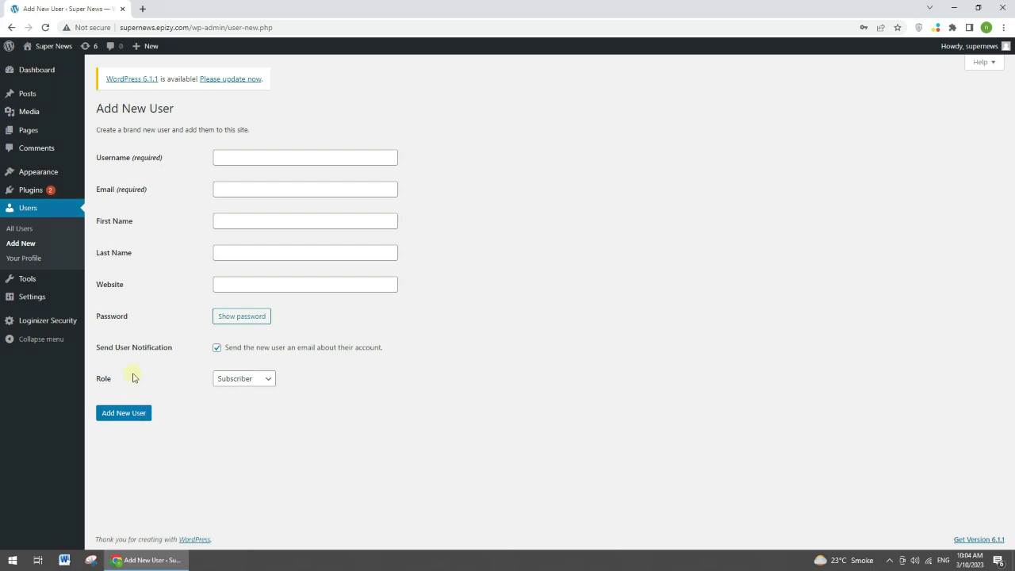
# Open the current account's profile page and look over its personal options, name and contact fields
pyautogui.click(50, 264)
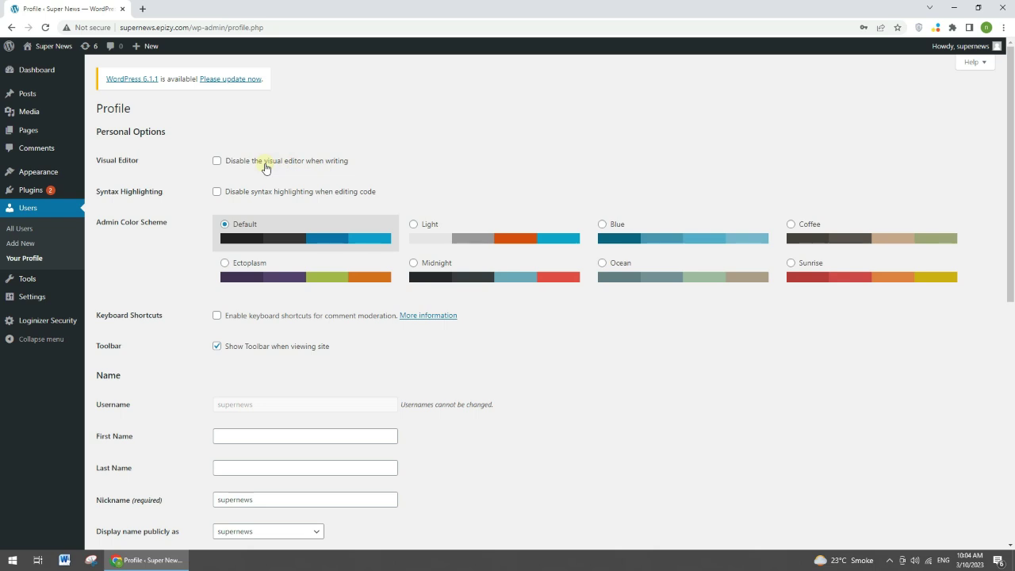
pyautogui.scroll(-1, 264, 175)
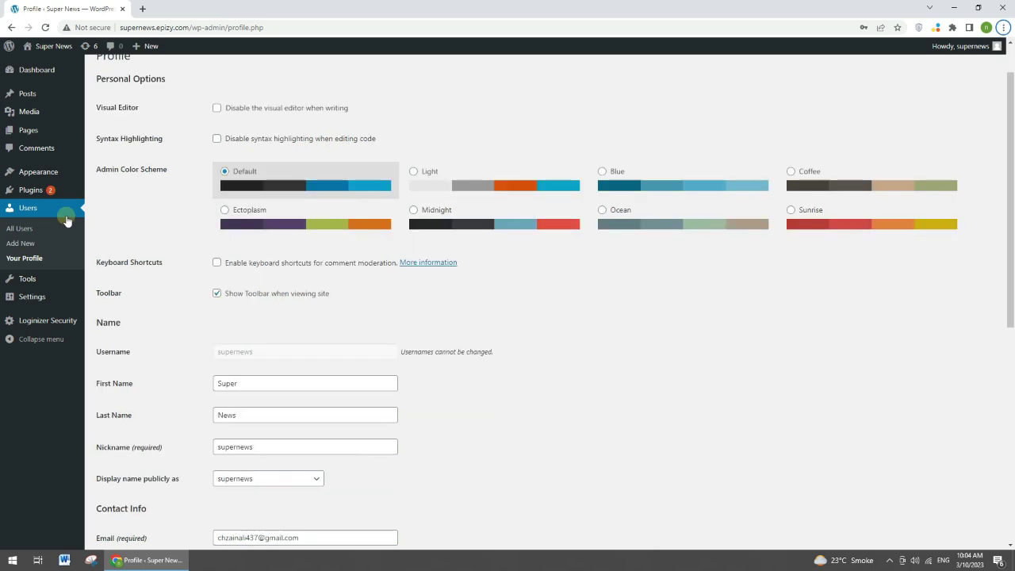
# View the Tools and Settings submenu entries, and collapse and re-expand the admin navigation
pyautogui.moveTo(57, 284)
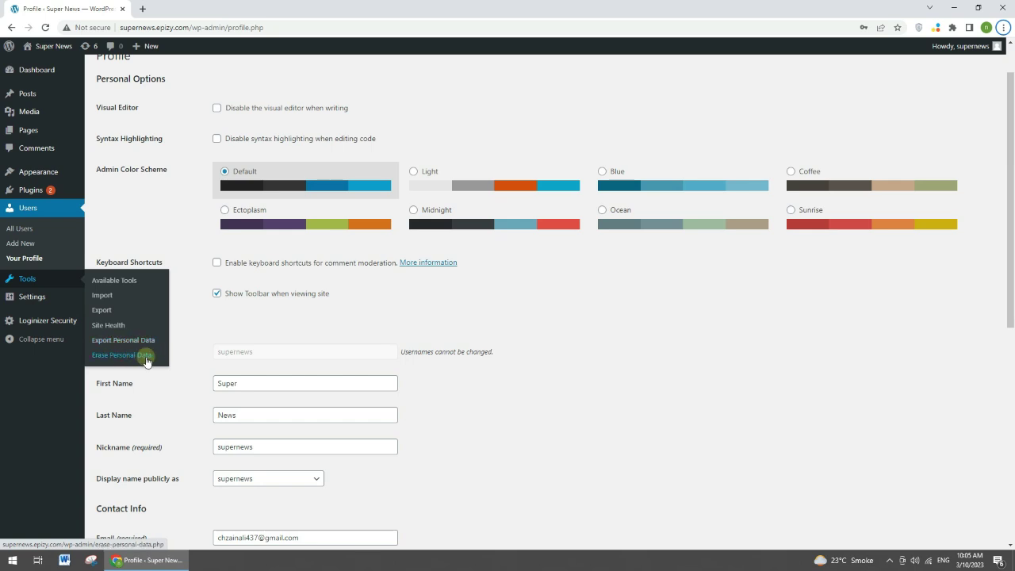
pyautogui.moveTo(15, 301)
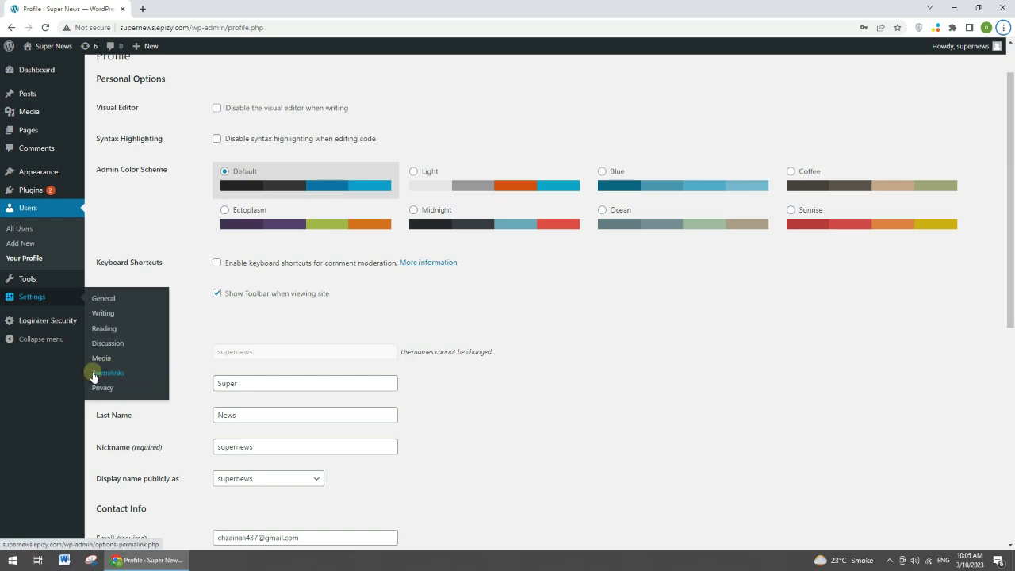
pyautogui.click(46, 339)
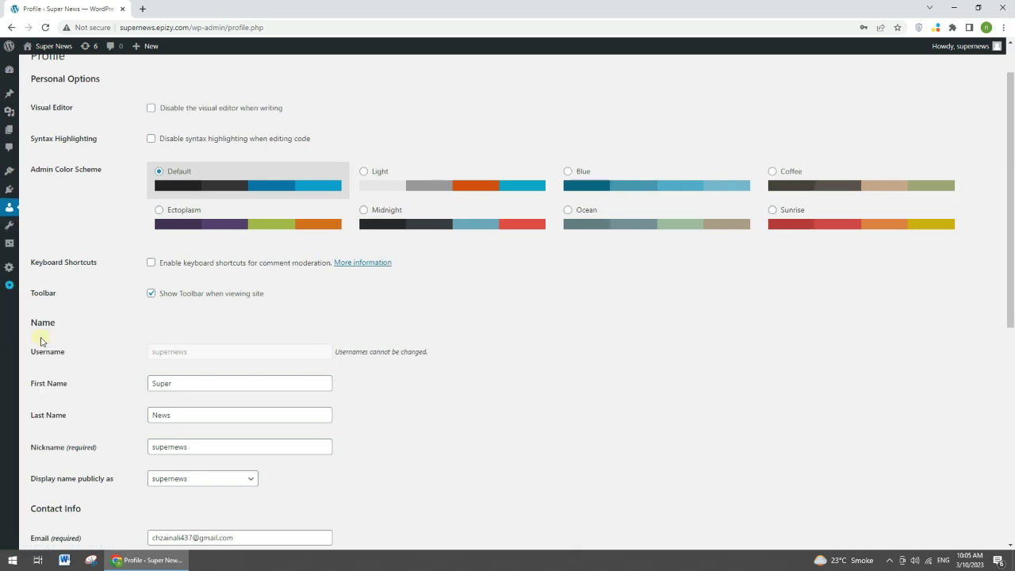
pyautogui.click(9, 285)
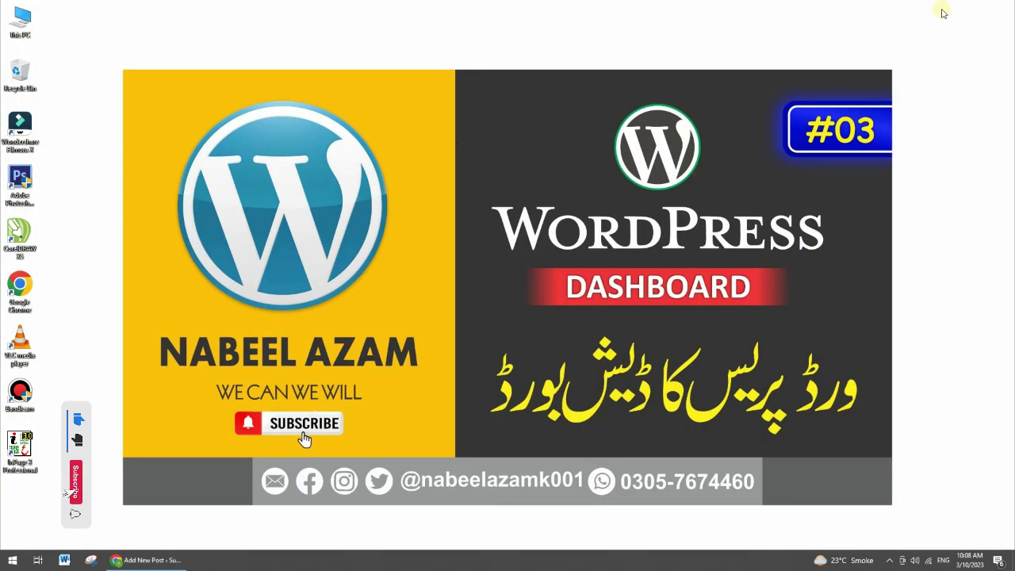
pyautogui.rightClick(943, 13)
pyautogui.click(881, 39)
pyautogui.rightClick(941, 46)
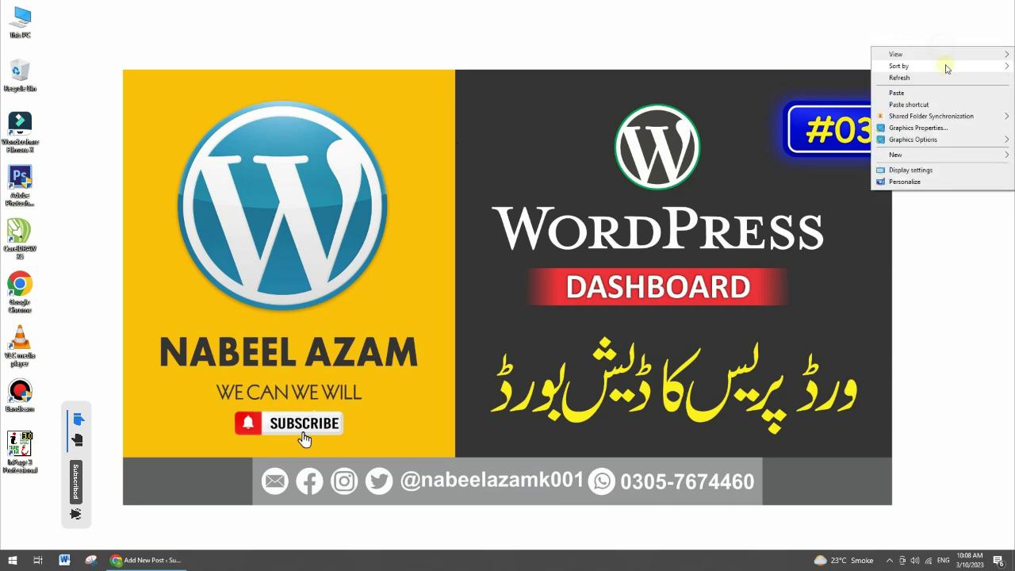